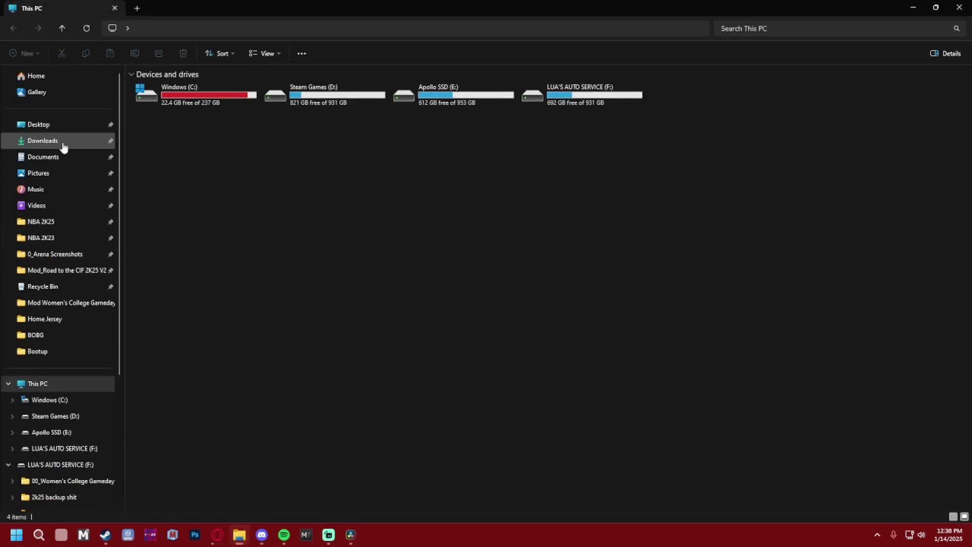
Launch 2K24 NBA2K_File_Explorer.exe from Downloads and bring up its Open Game Dir folder picker
click(63, 141)
double_click(239, 433)
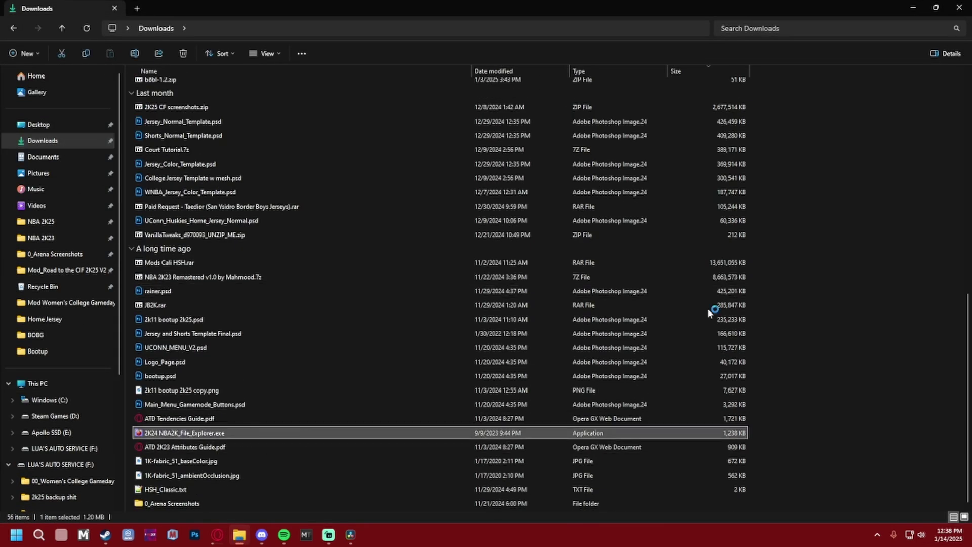
click(913, 8)
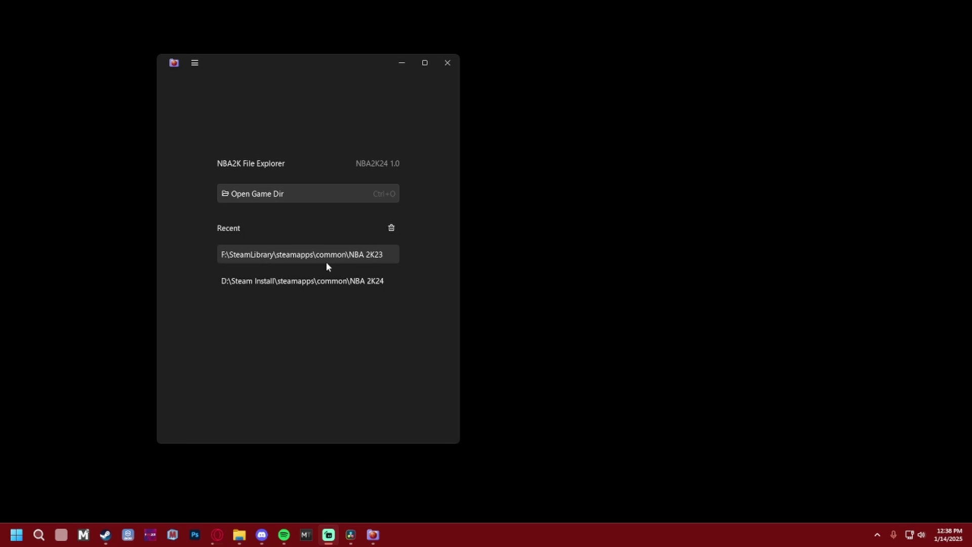
click(357, 198)
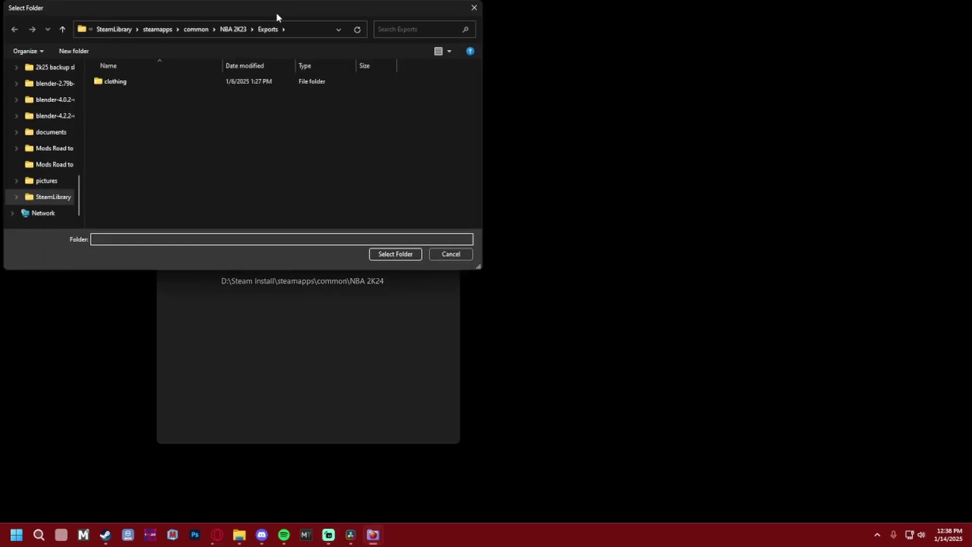
drag(277, 18, 514, 66)
scroll(284, 213, up, 10)
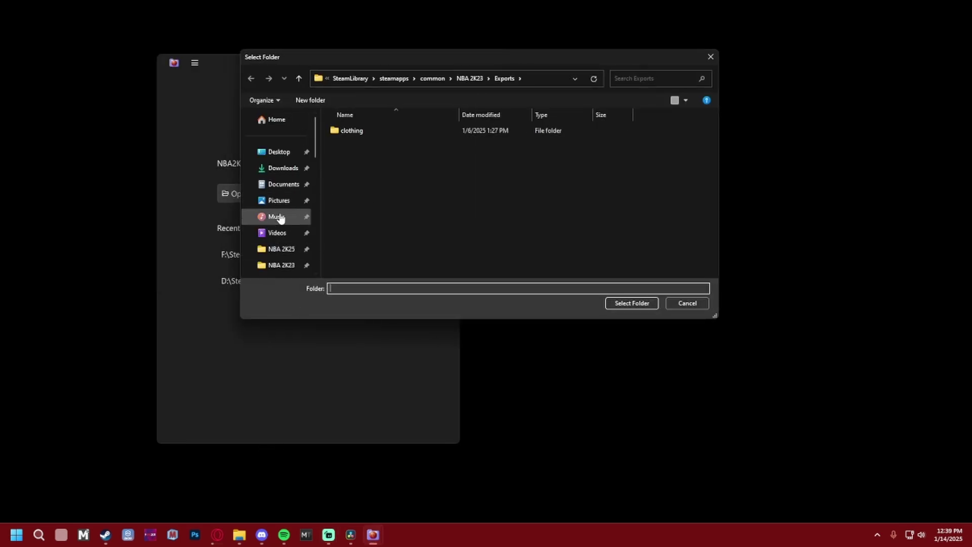
scroll(281, 233, down, 2)
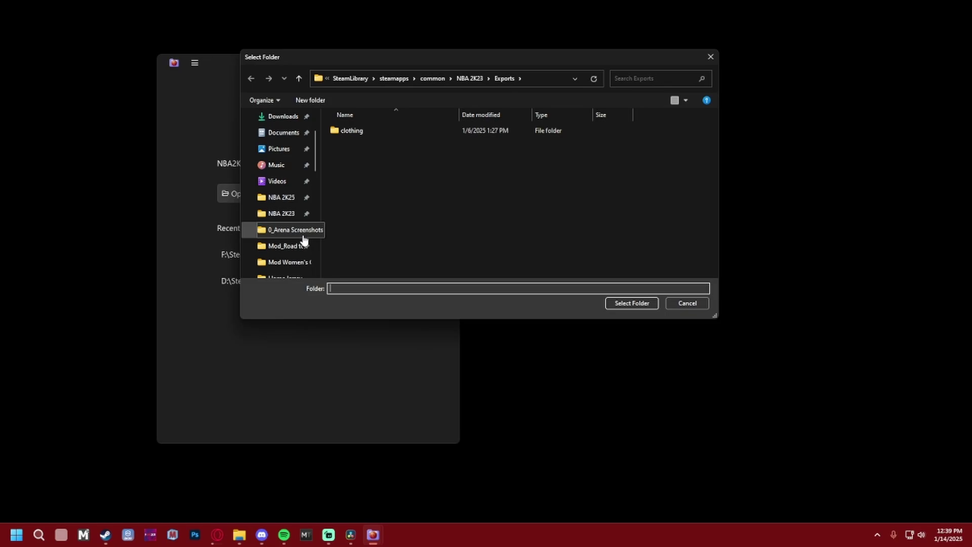
Browse NBA 2K23's local files from Steam and copy the install folder path
click(105, 535)
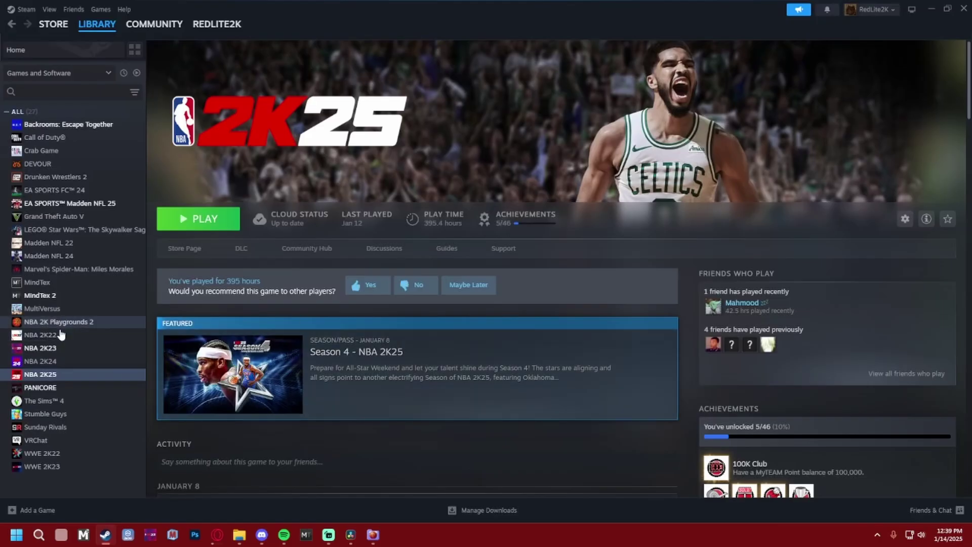
click(40, 348)
click(905, 219)
click(887, 217)
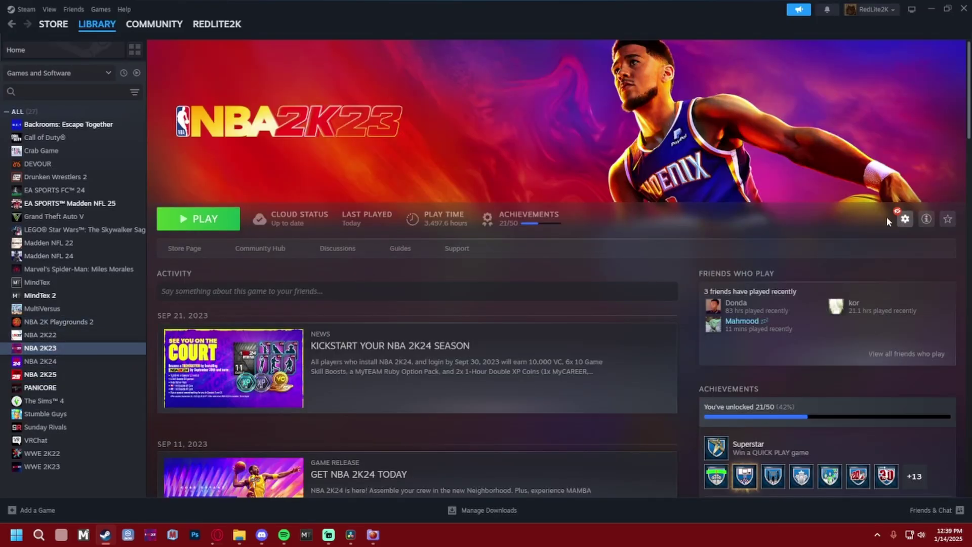
click(905, 218)
mouse_move(921, 272)
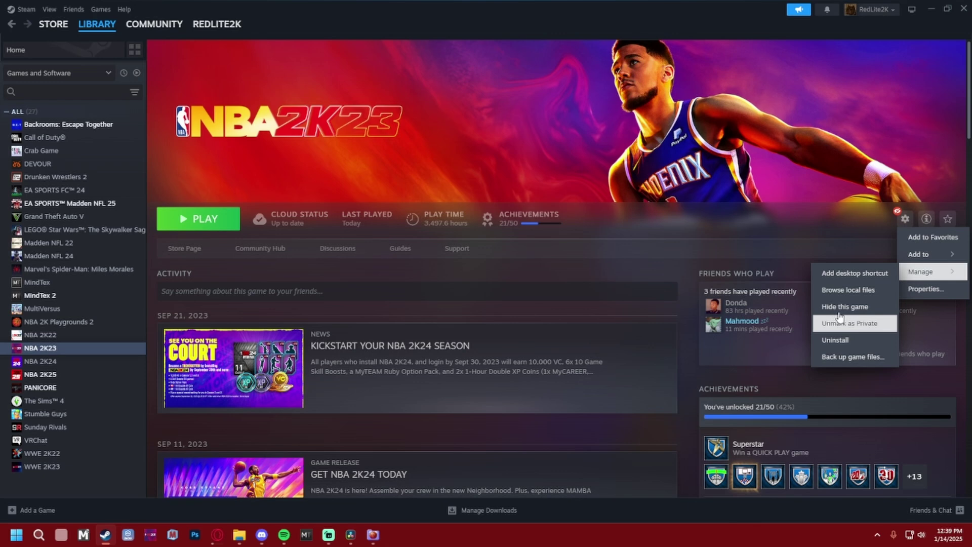
click(856, 293)
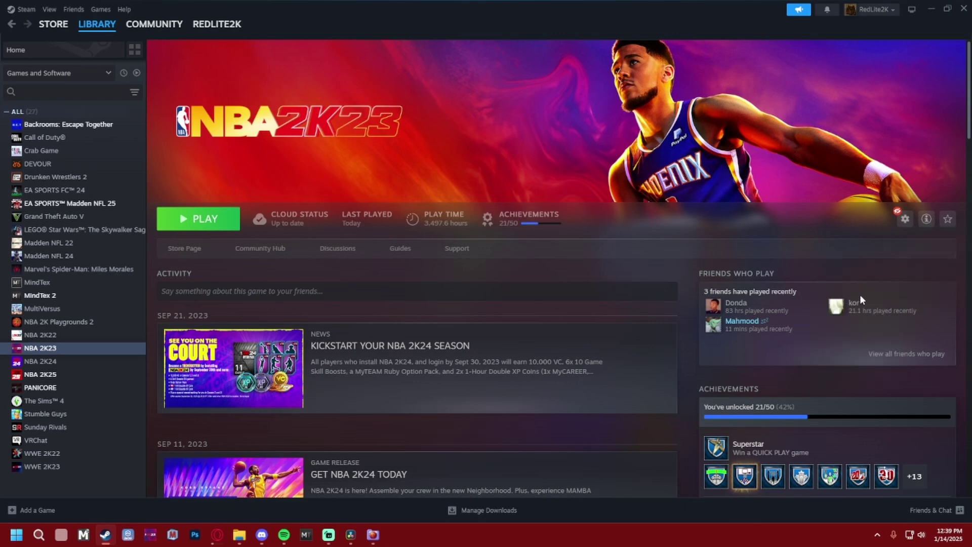
click(501, 28)
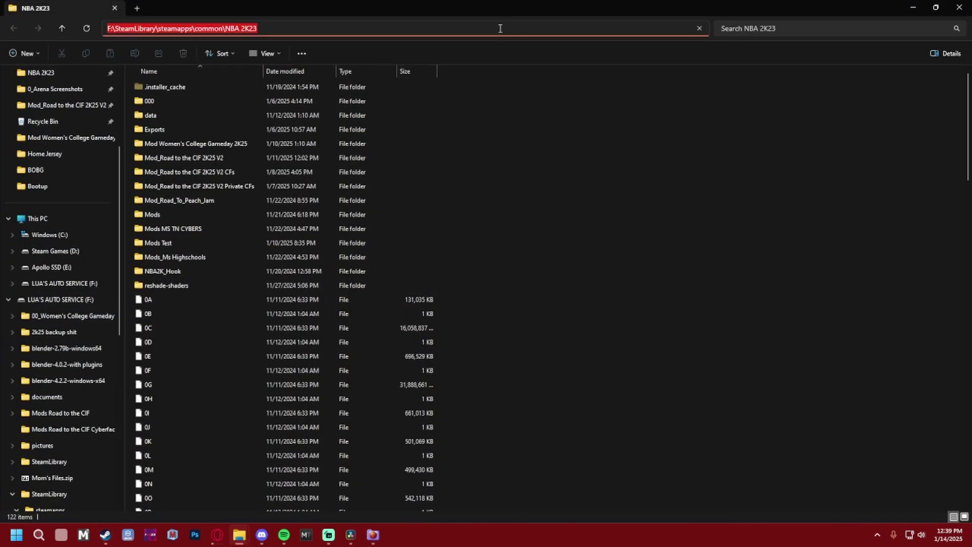
key(Escape)
click(525, 28)
right_click(528, 30)
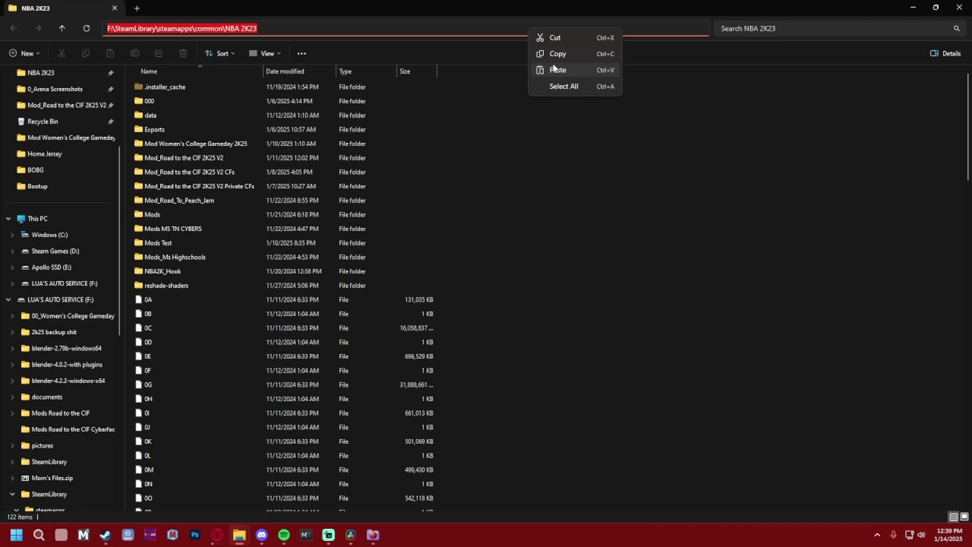
click(554, 53)
Paste the NBA 2K23 install path into the Select Folder dialog's address bar and go there
click(912, 9)
mouse_move(366, 537)
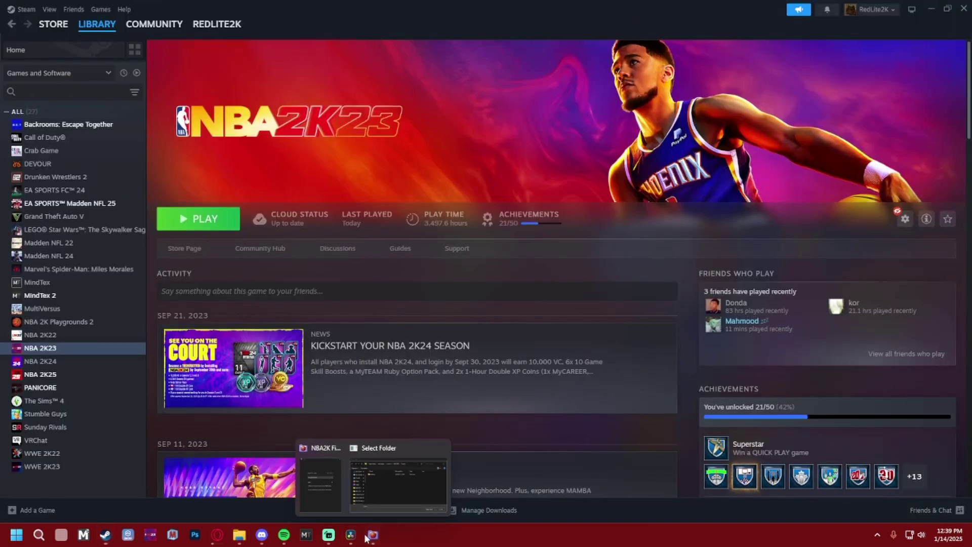
click(398, 484)
click(539, 79)
right_click(539, 79)
click(552, 123)
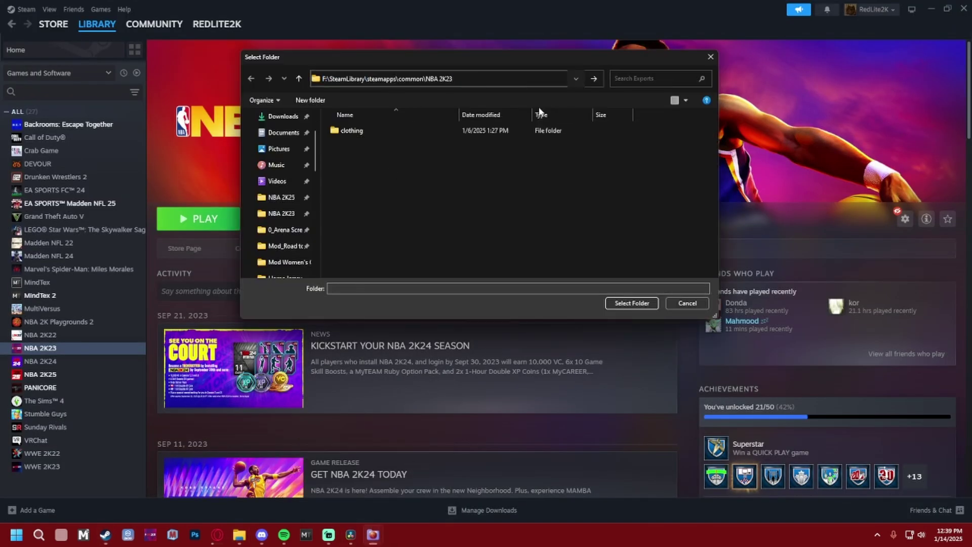
key(Return)
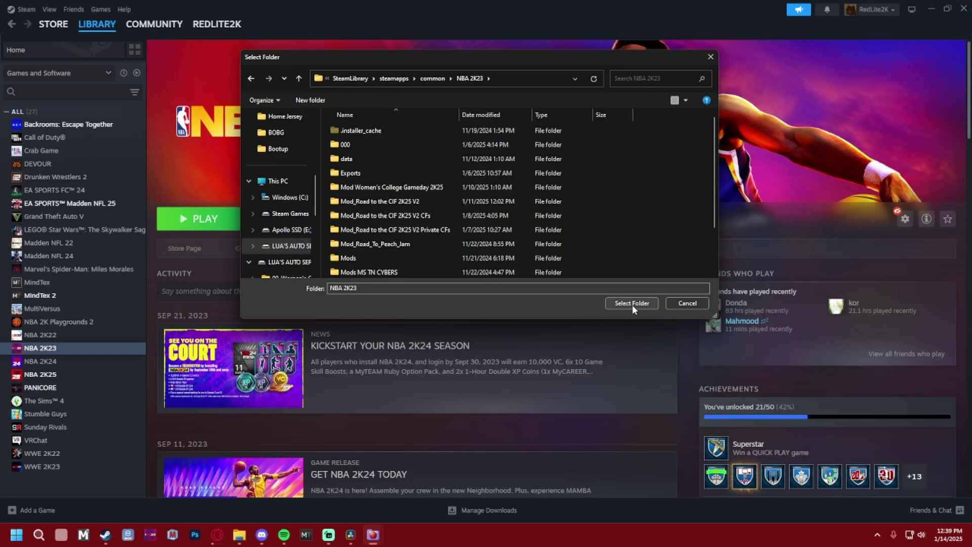
Load NBA 2K23 as the game directory and search the files for logo000
click(632, 304)
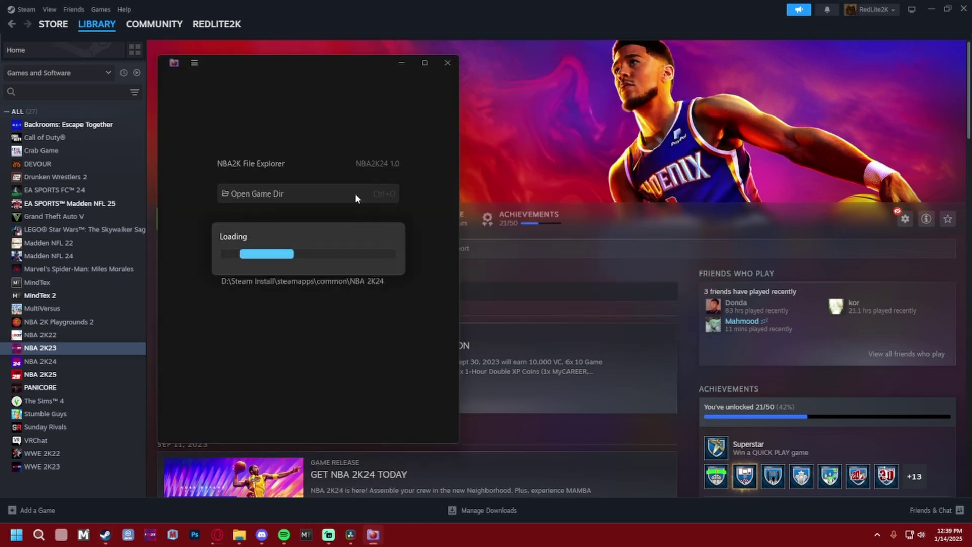
click(932, 9)
drag(256, 62, 439, 64)
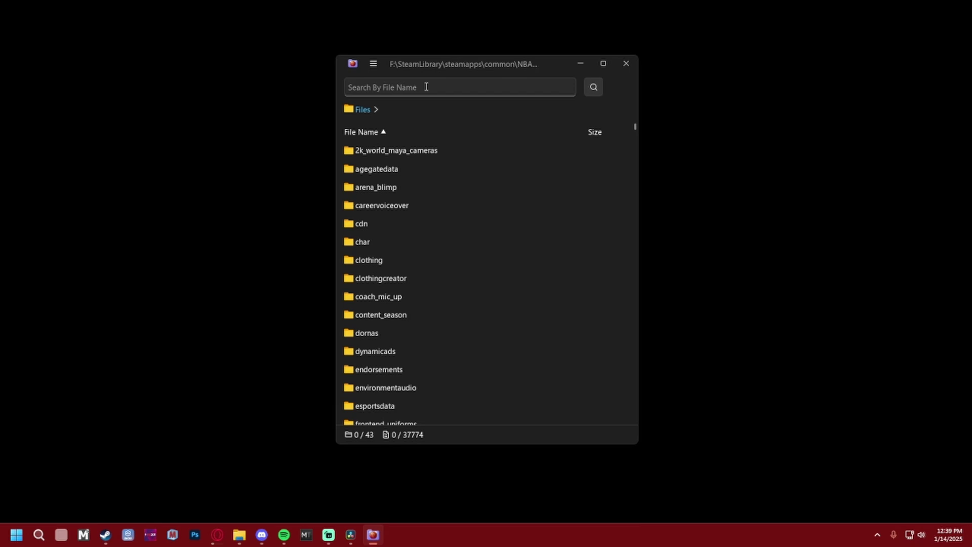
click(426, 87)
text(logo000)
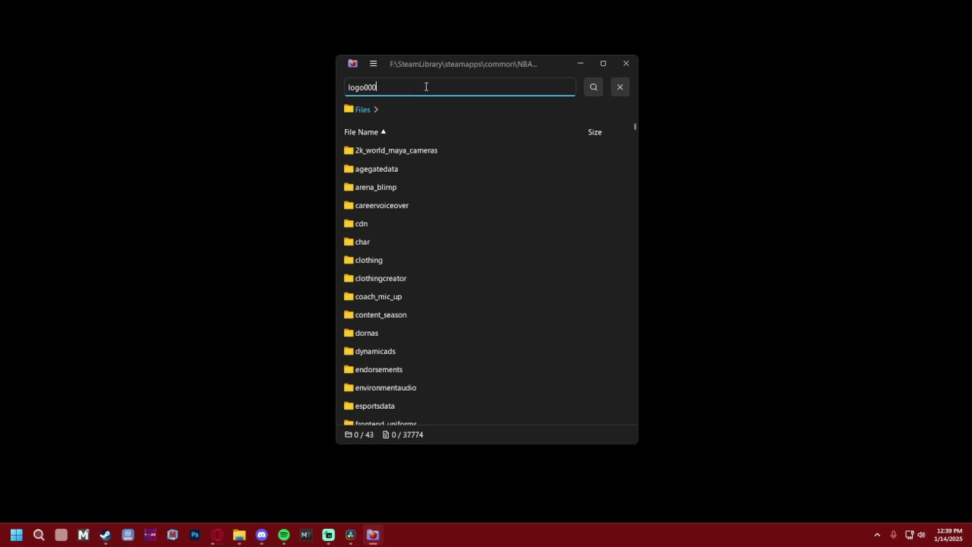
key(Return)
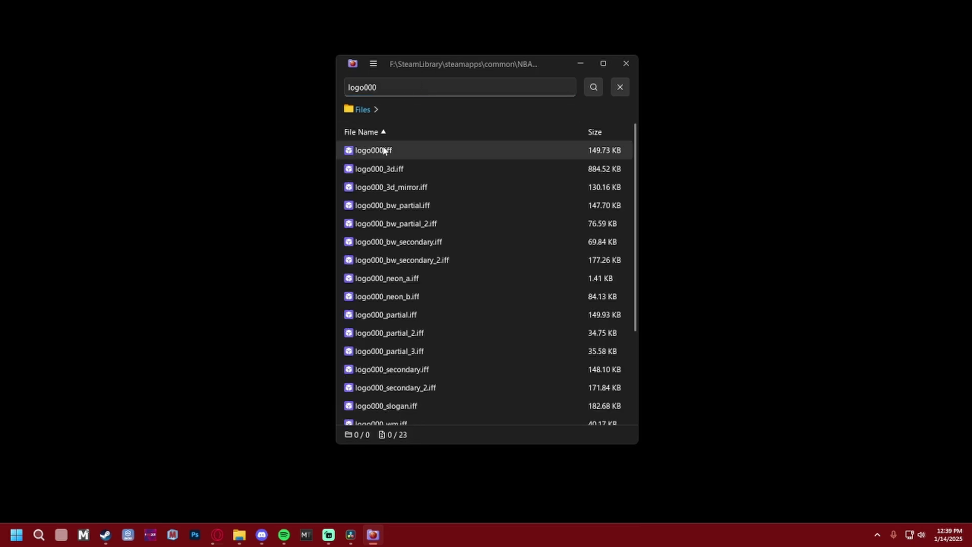
Export logo000.iff to the Videos folder
right_click(384, 153)
click(419, 167)
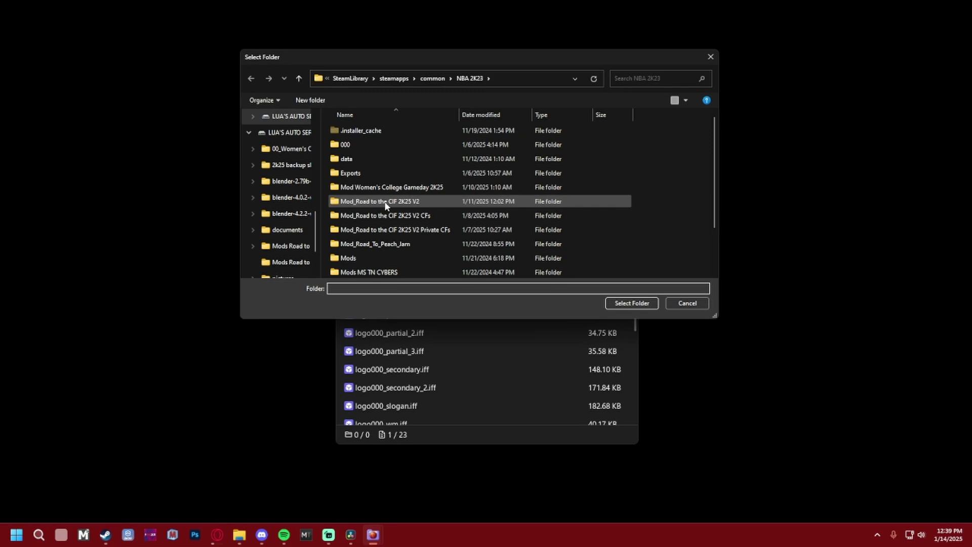
click(274, 172)
click(279, 185)
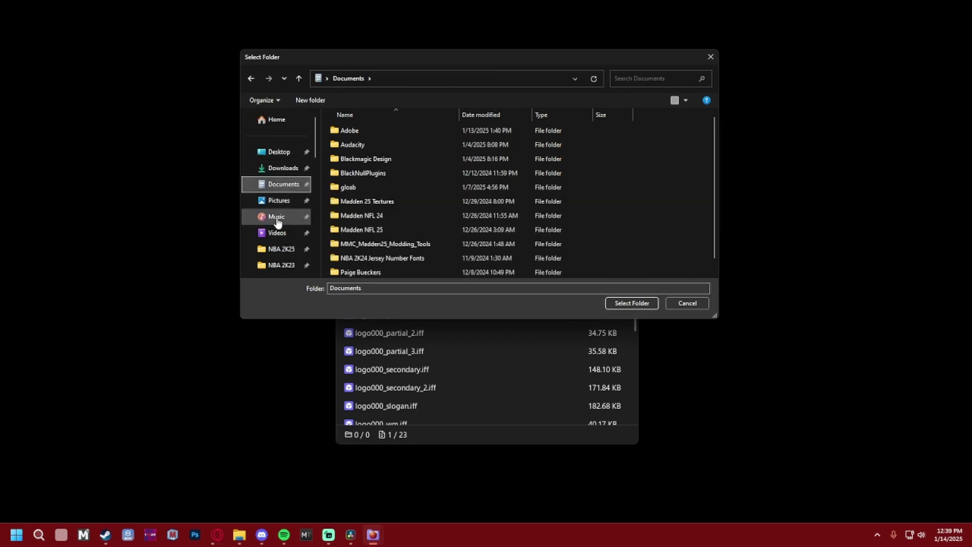
click(266, 232)
click(644, 303)
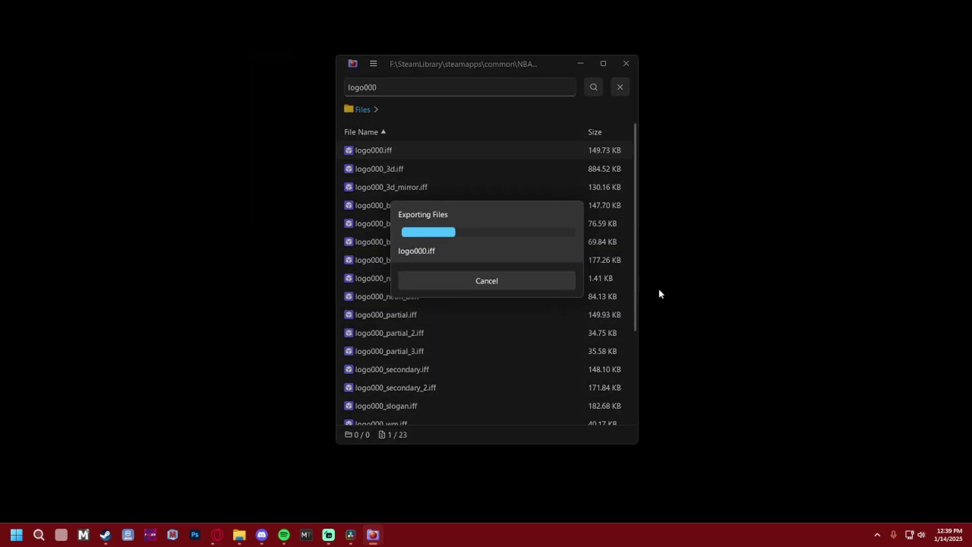
click(240, 535)
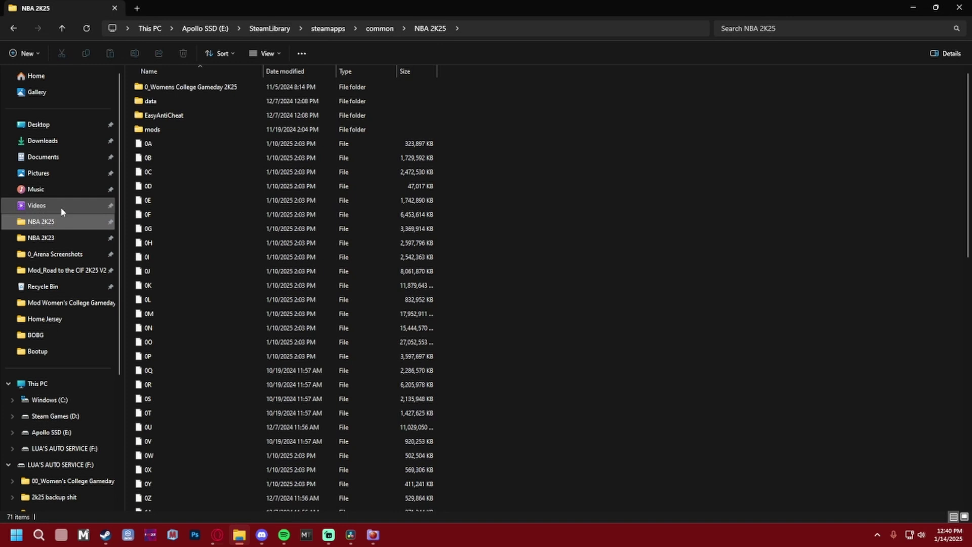
Open logo000.iff from Videos with 7-Zip File Manager, set as the default app for .iff files
click(63, 207)
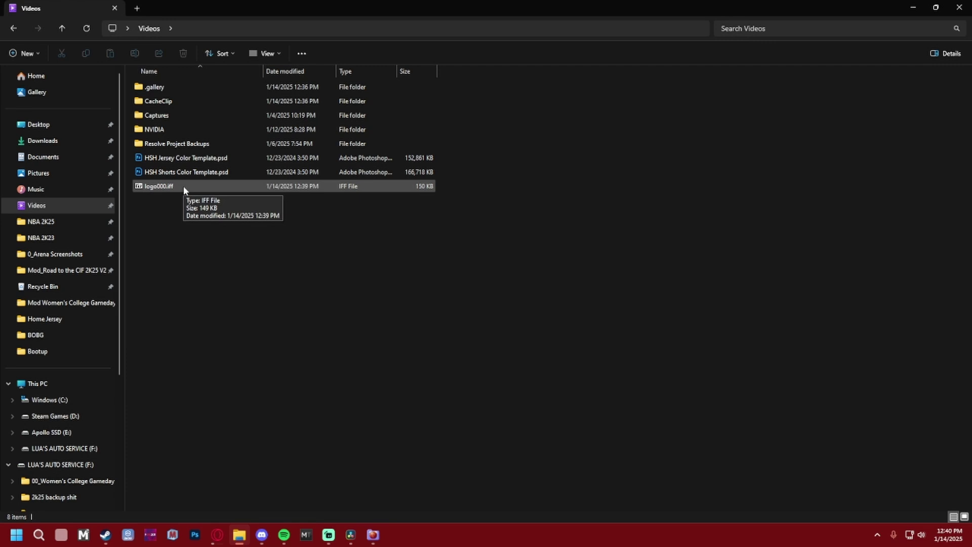
right_click(148, 188)
click(389, 189)
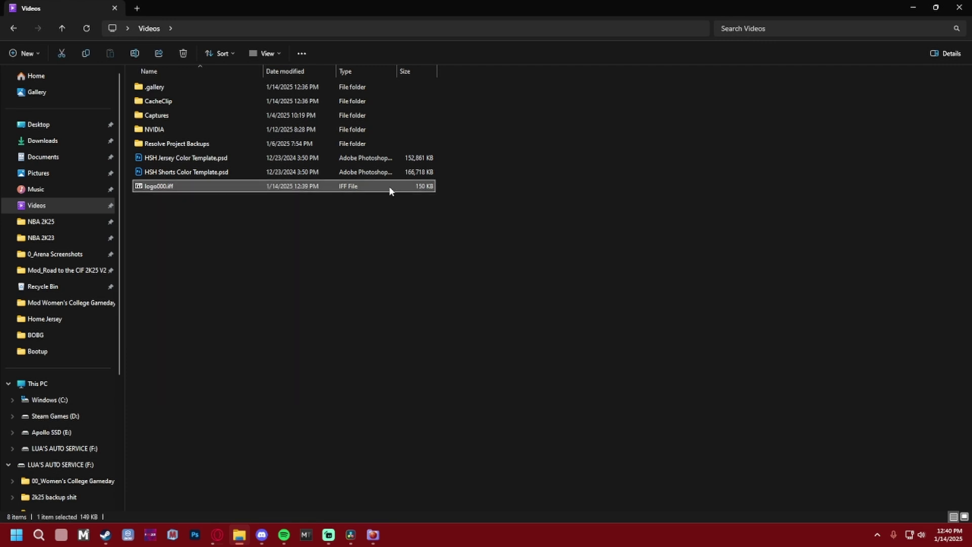
right_click(310, 192)
mouse_move(357, 242)
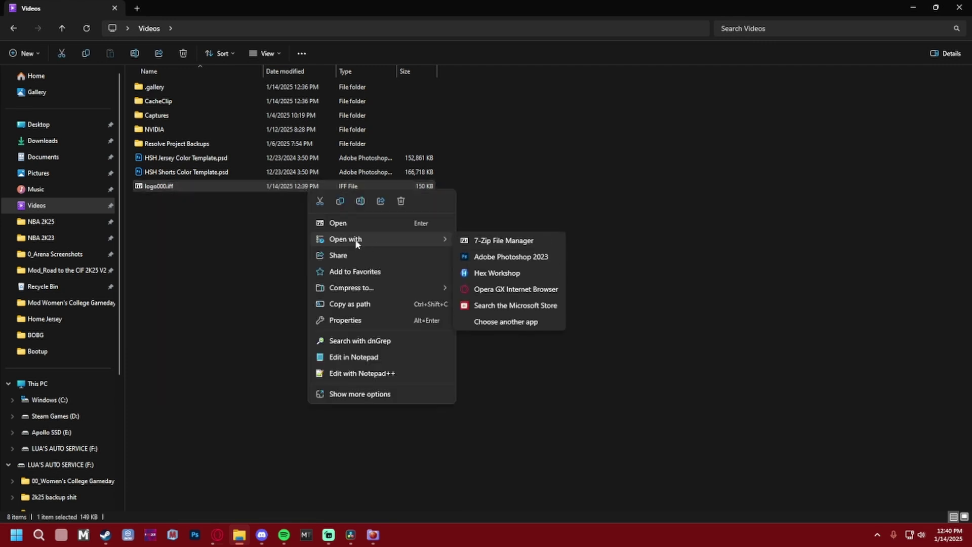
click(506, 322)
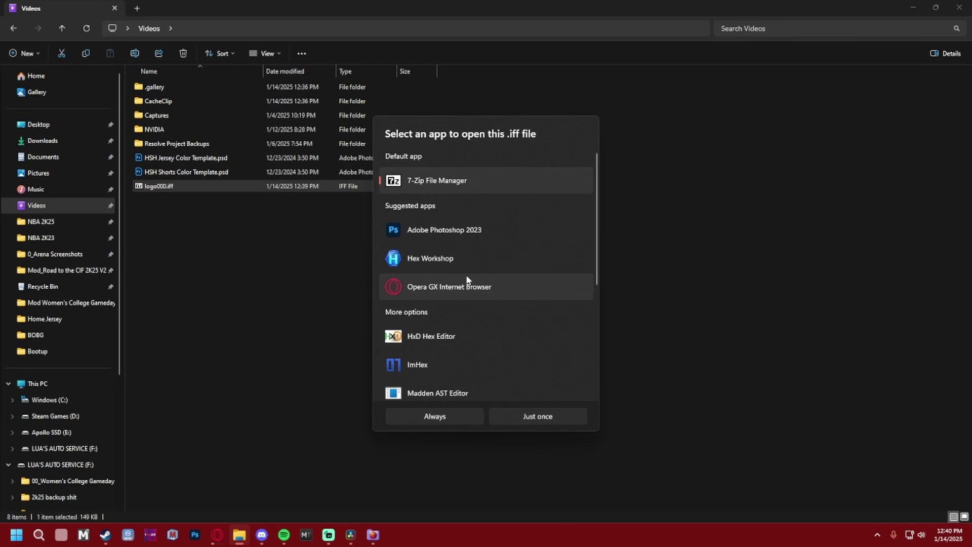
scroll(467, 282, down, 5)
scroll(443, 293, up, 1)
scroll(450, 304, up, 5)
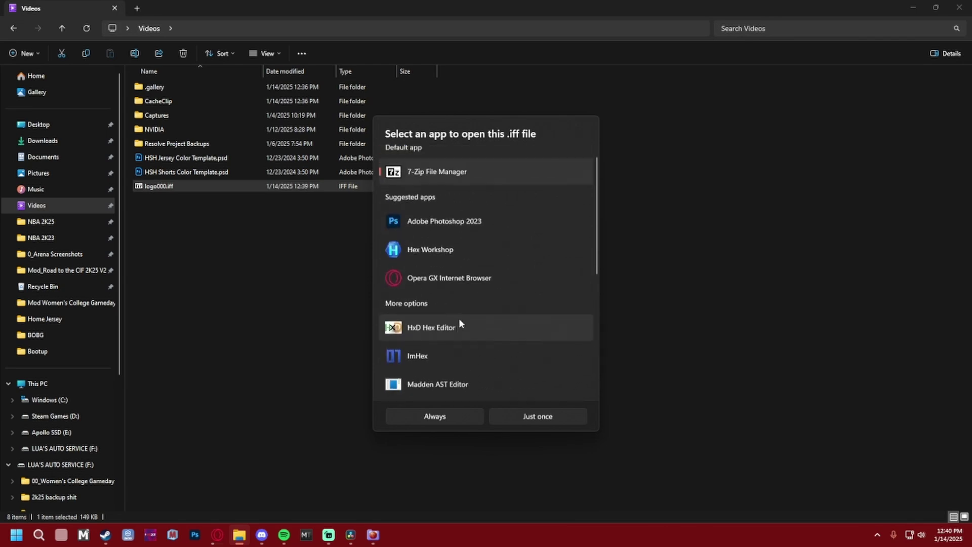
click(448, 416)
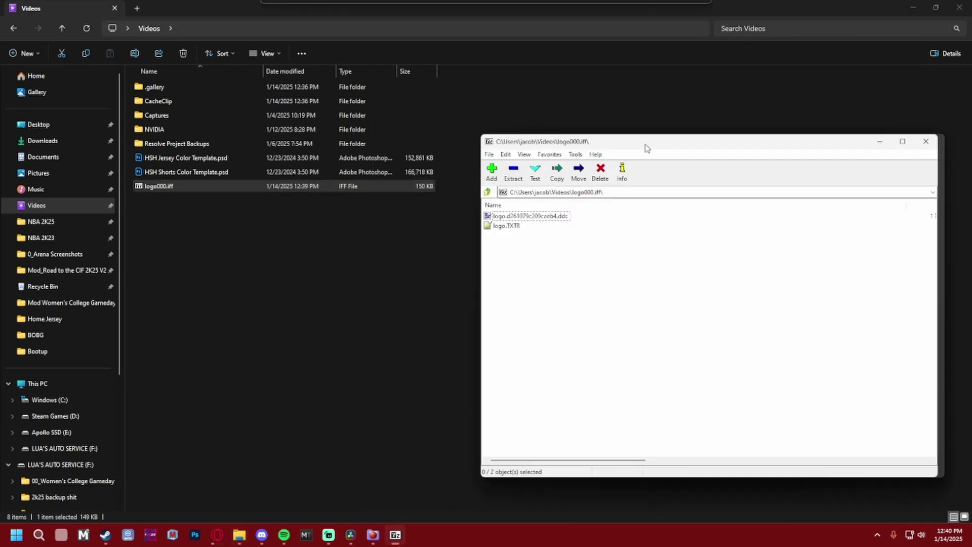
drag(647, 148, 529, 126)
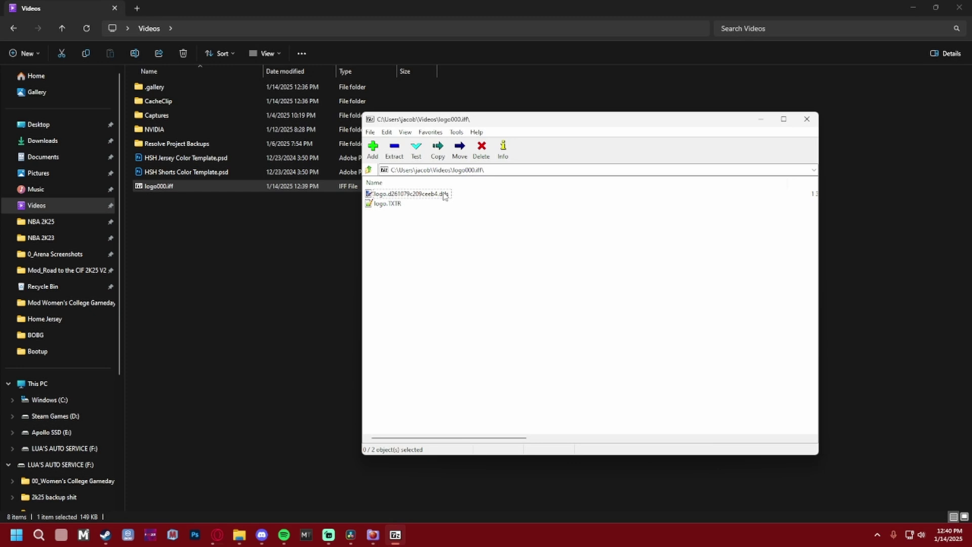
Extract logo.TXTR and logo.d261079c209ceeb4.dds from the archive into Videos
drag(420, 229, 366, 183)
click(428, 223)
key(ctrl+a)
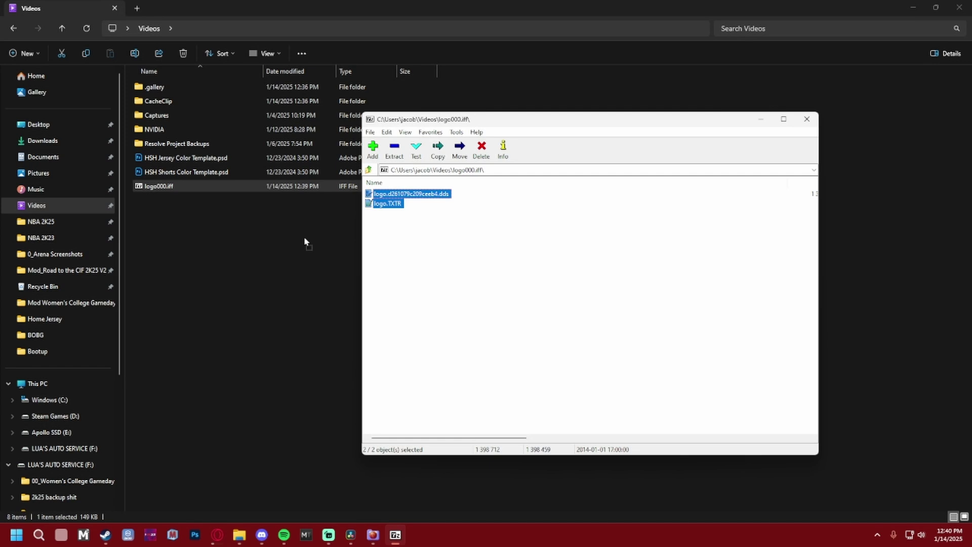
drag(271, 257, 271, 257)
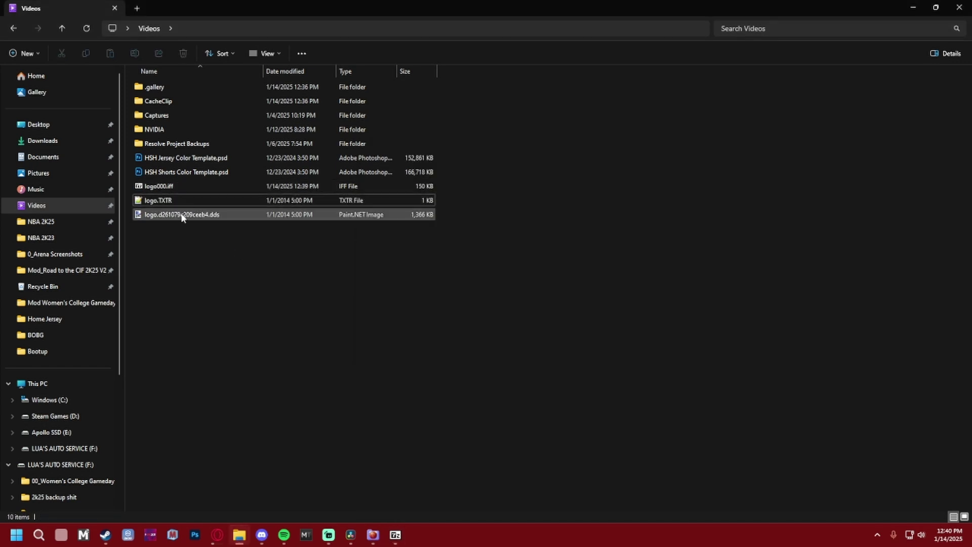
Choose another app to open logo.TXTR
click(154, 205)
right_click(157, 204)
click(208, 252)
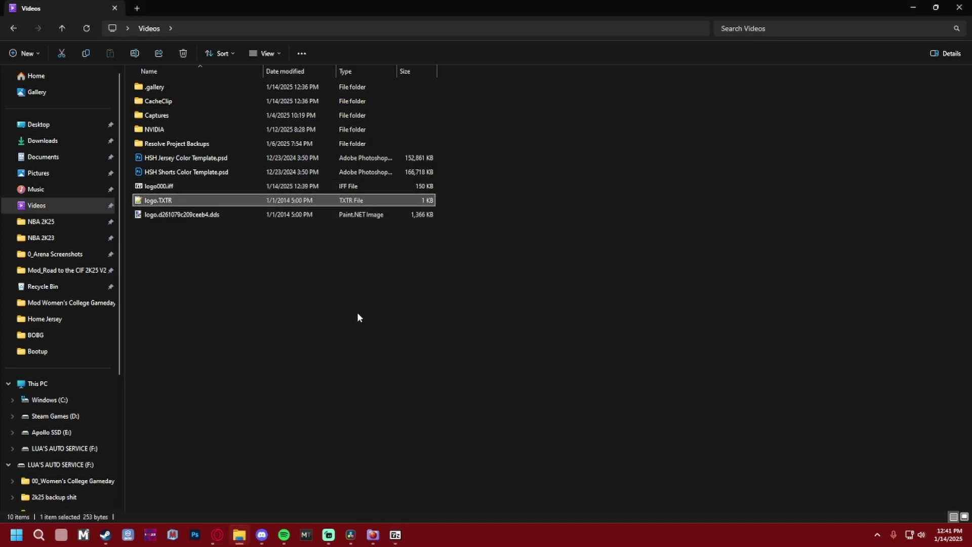
Open logo.TXTR in Notepad++ by default and delete the Width, Height, Mips and Format lines
click(421, 411)
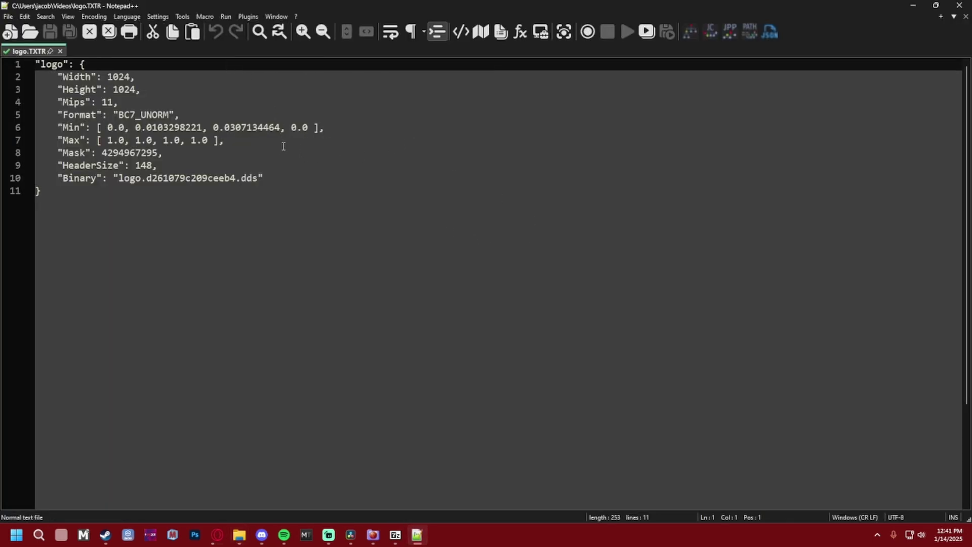
click(190, 114)
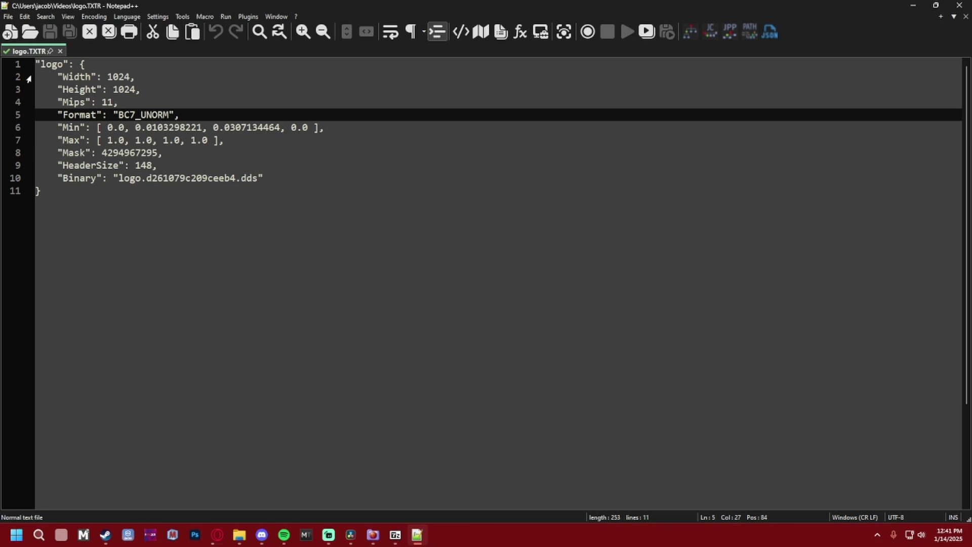
shift+click(36, 76)
key(BackSpace)
key(BackSpace)
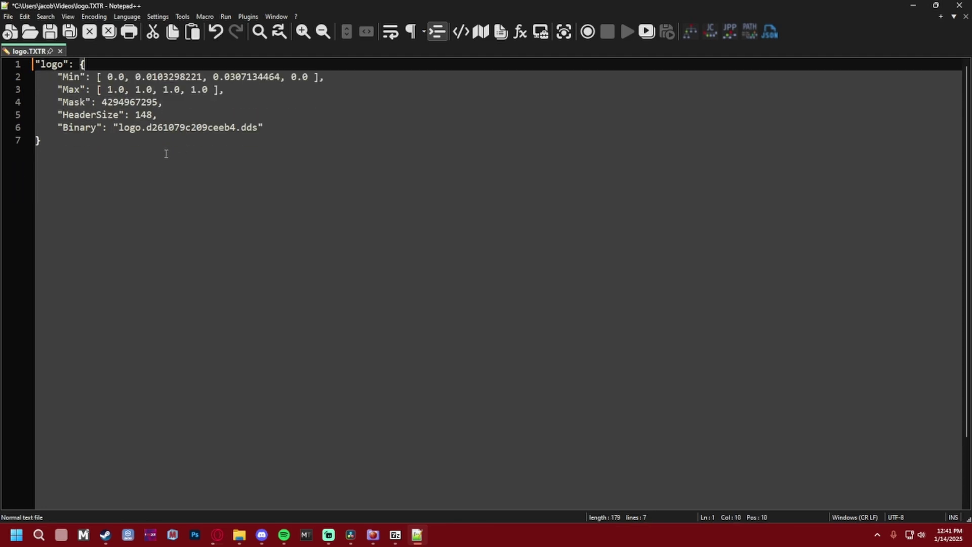
Change the Binary line to Redlitethebestlite.dds, save, and copy the new file name
click(282, 121)
click(60, 89)
key(Down)
key(Down)
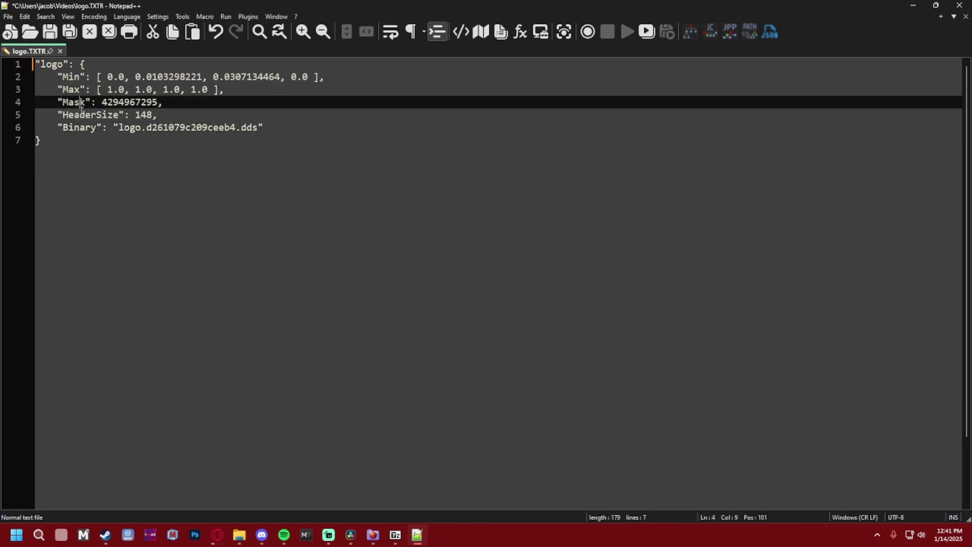
click(92, 127)
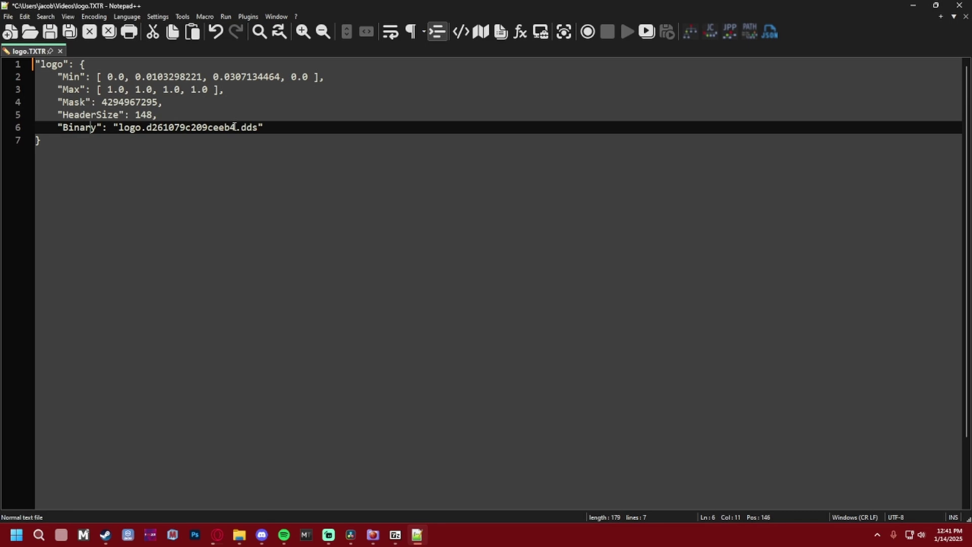
drag(236, 127, 125, 131)
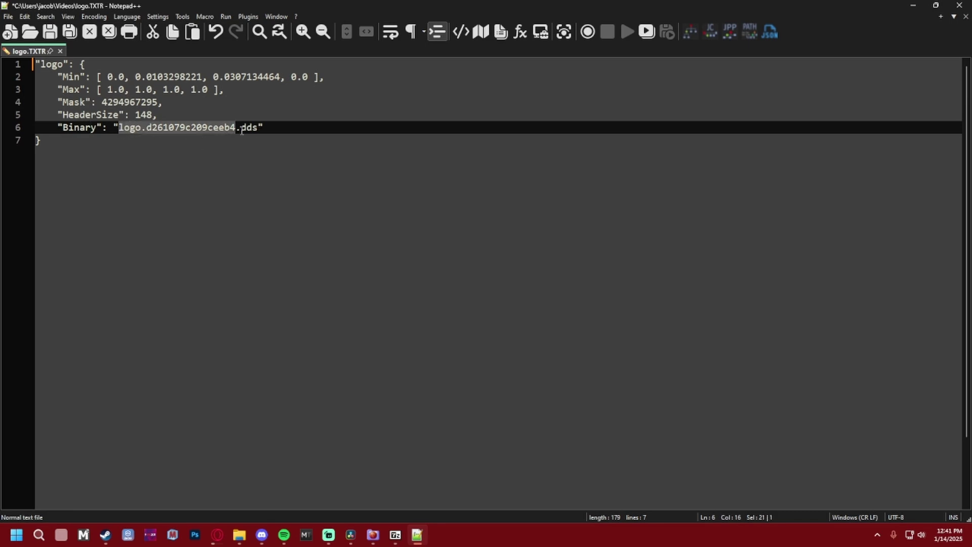
drag(242, 128, 134, 134)
text(Redlitethebestli)
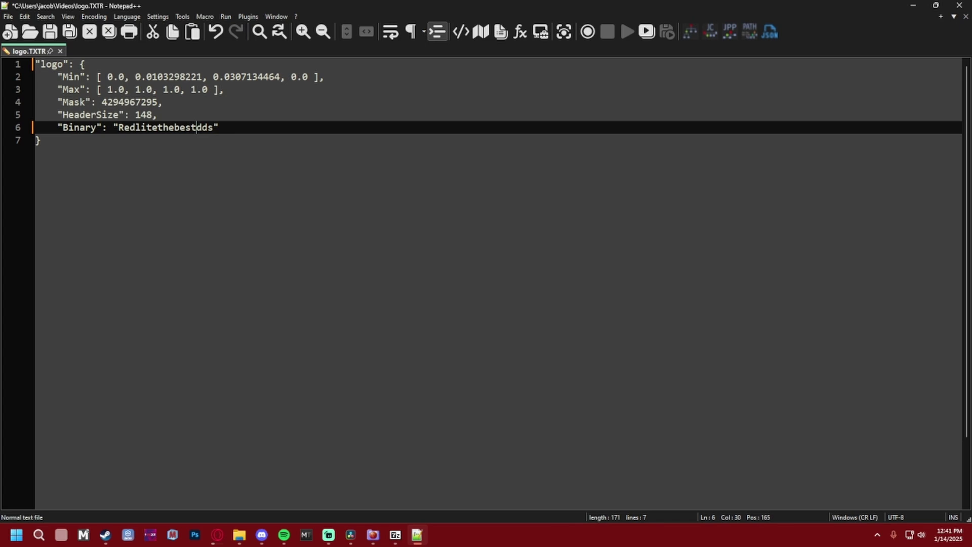
text(te.)
key(ctrl+s)
drag(118, 128, 253, 131)
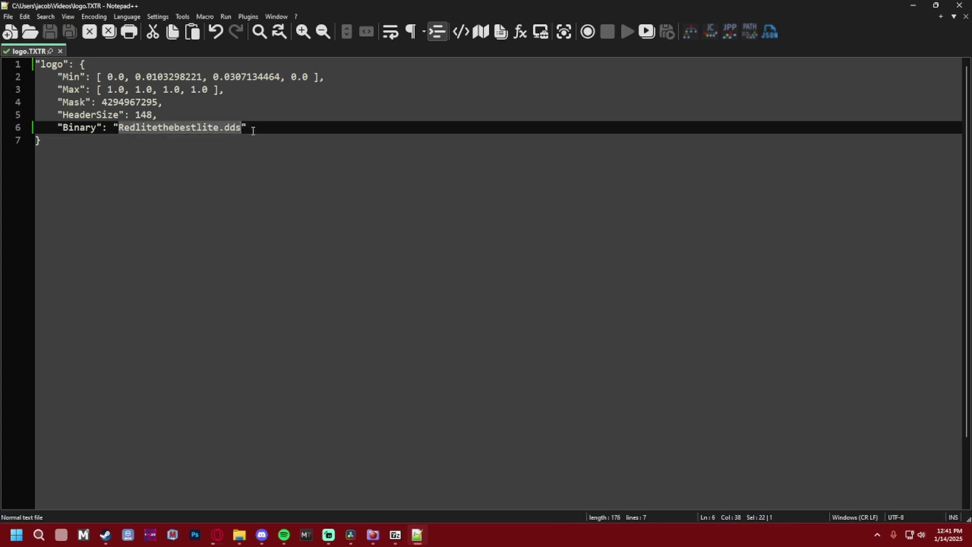
right_click(145, 131)
click(164, 146)
Copy the edited logo.TXTR from Videos into the logo000.iff archive
key(alt+Tab)
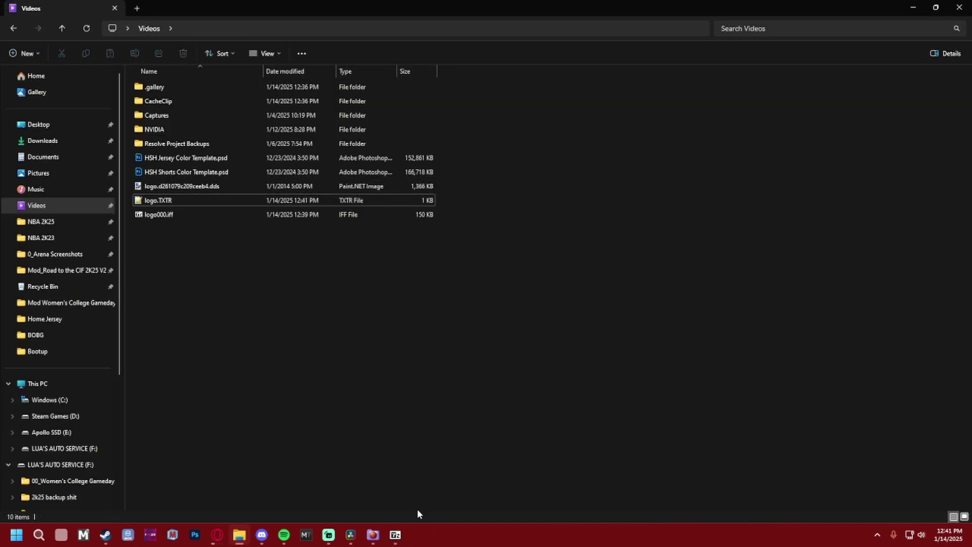
click(159, 202)
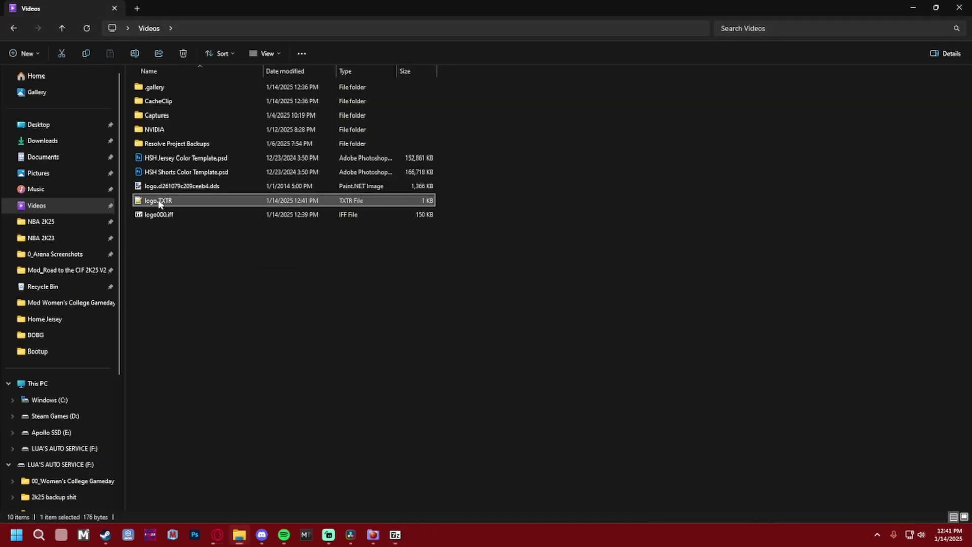
drag(159, 202, 446, 284)
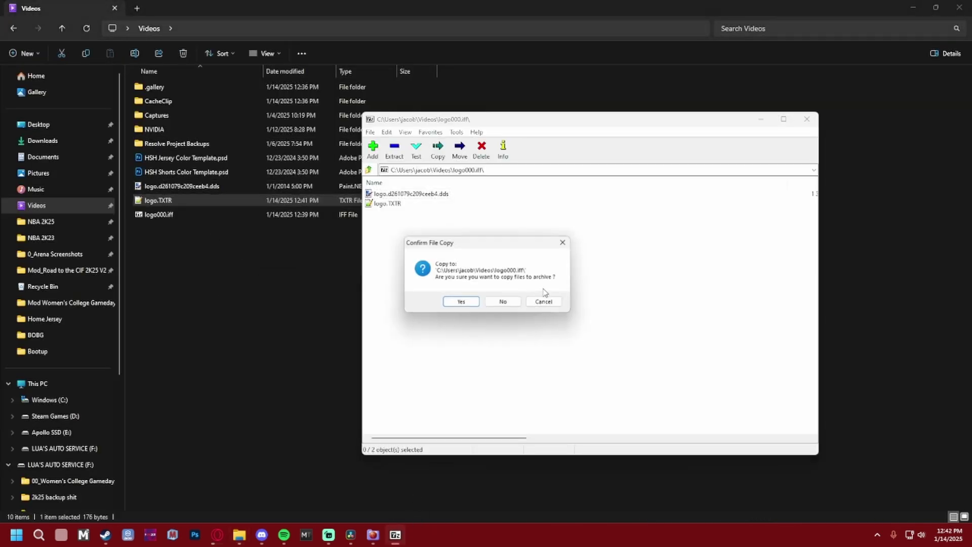
click(461, 303)
right_click(401, 196)
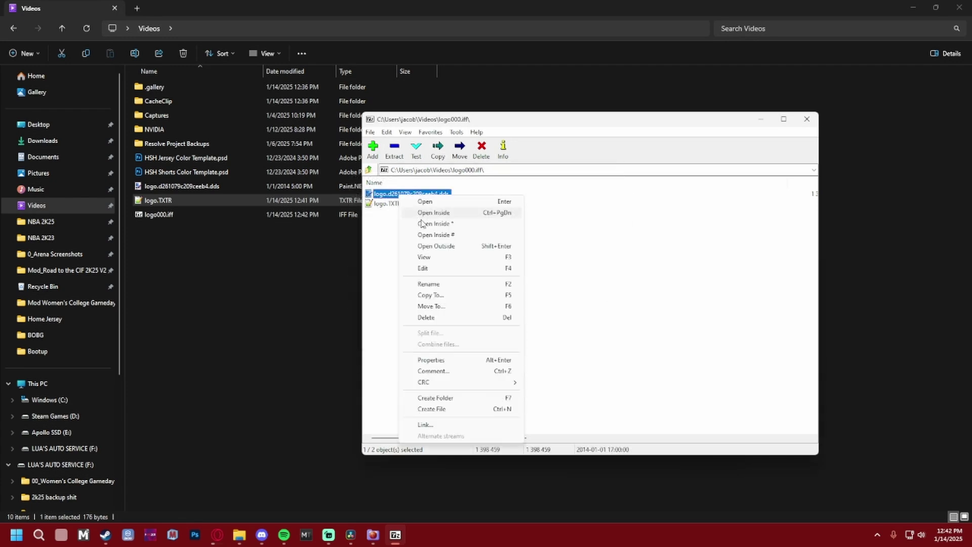
Rename the DDS texture inside logo000.iff to Redlitethebestlite.dds
click(434, 285)
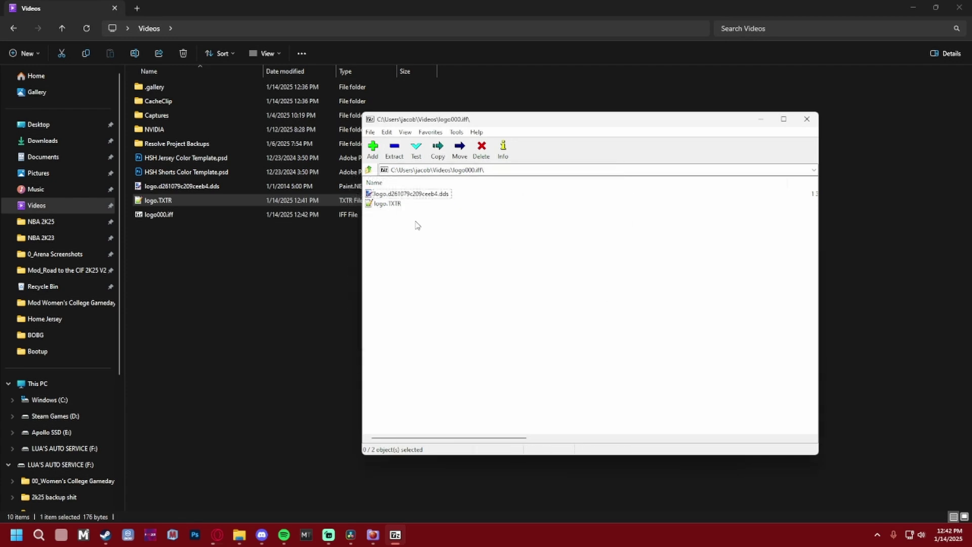
right_click(400, 197)
click(434, 285)
right_click(428, 194)
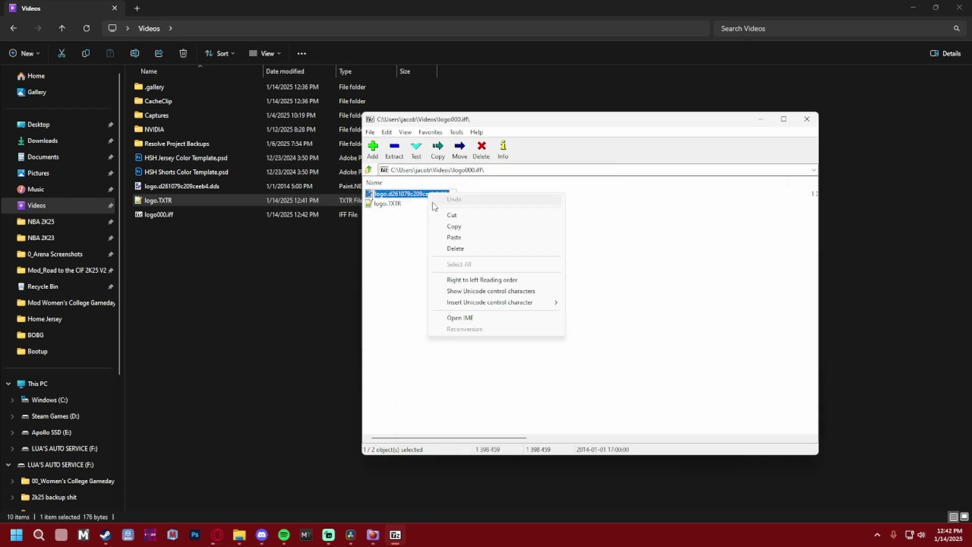
click(451, 241)
key(Return)
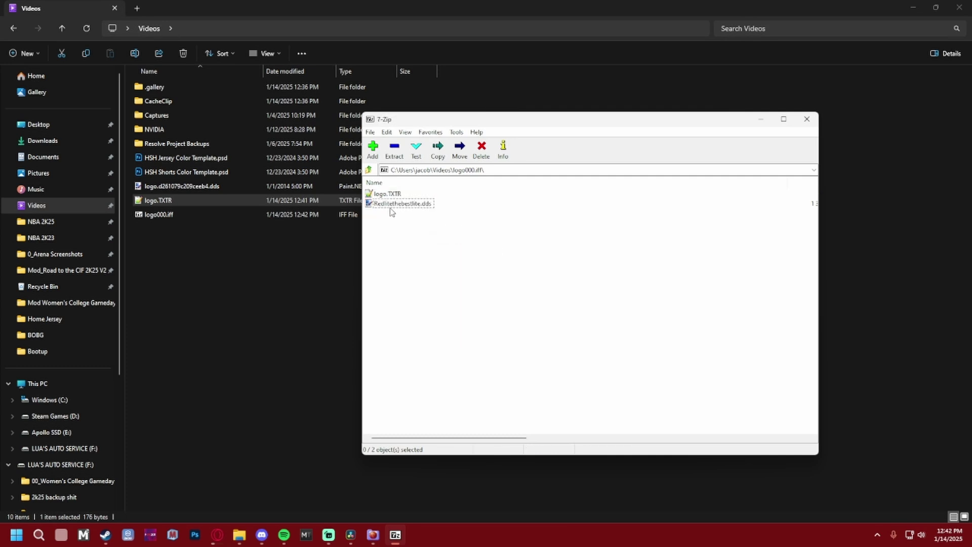
click(394, 206)
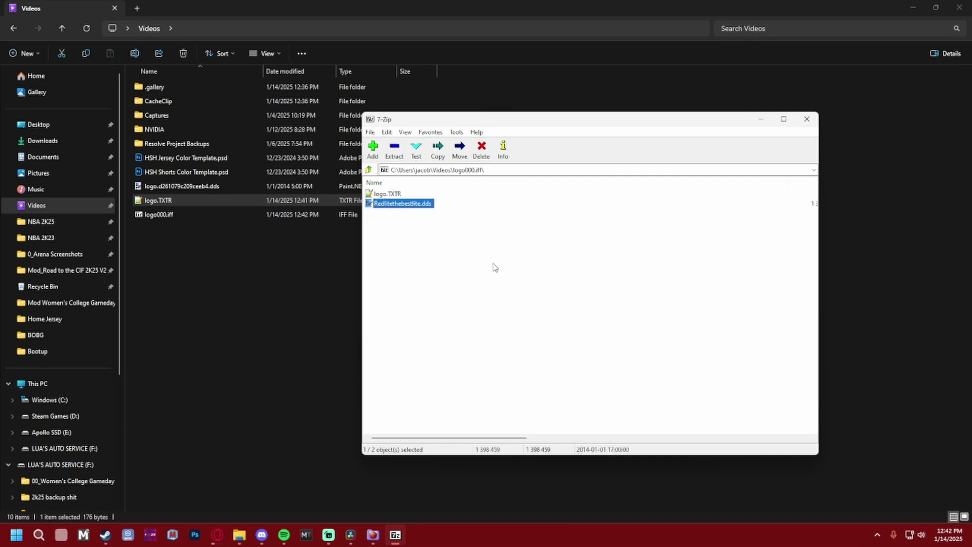
Launch Adobe Photoshop and open Redlitethebestlite.dds from the archive
click(195, 535)
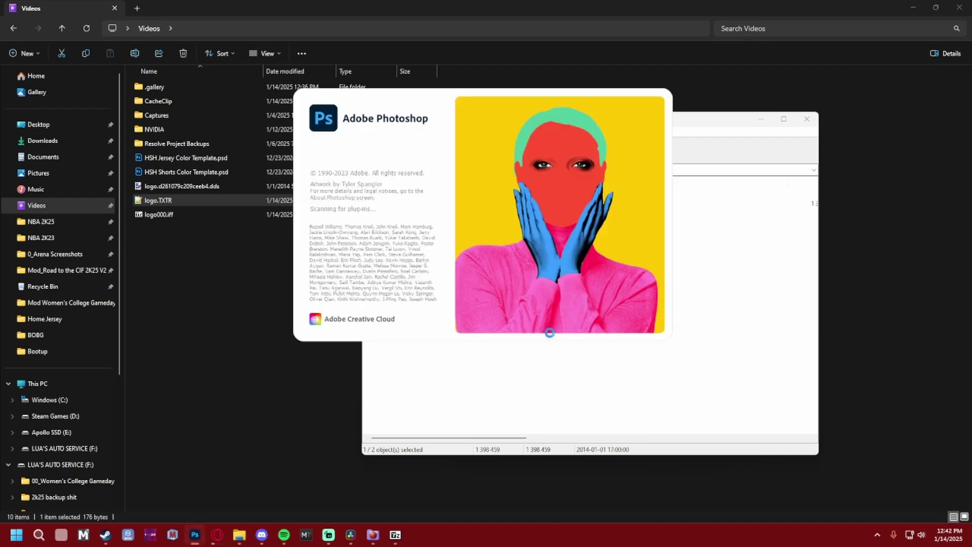
click(694, 128)
drag(693, 128, 733, 136)
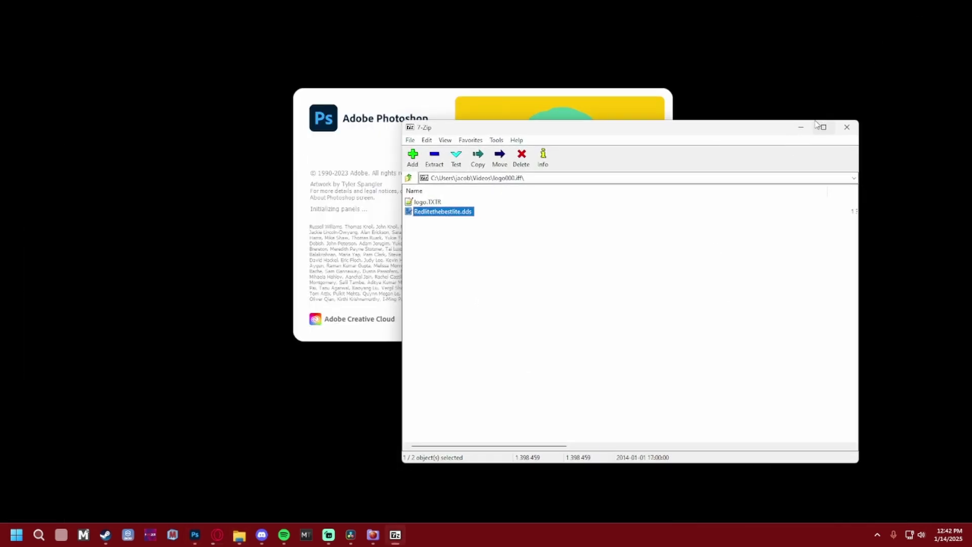
drag(656, 133, 682, 127)
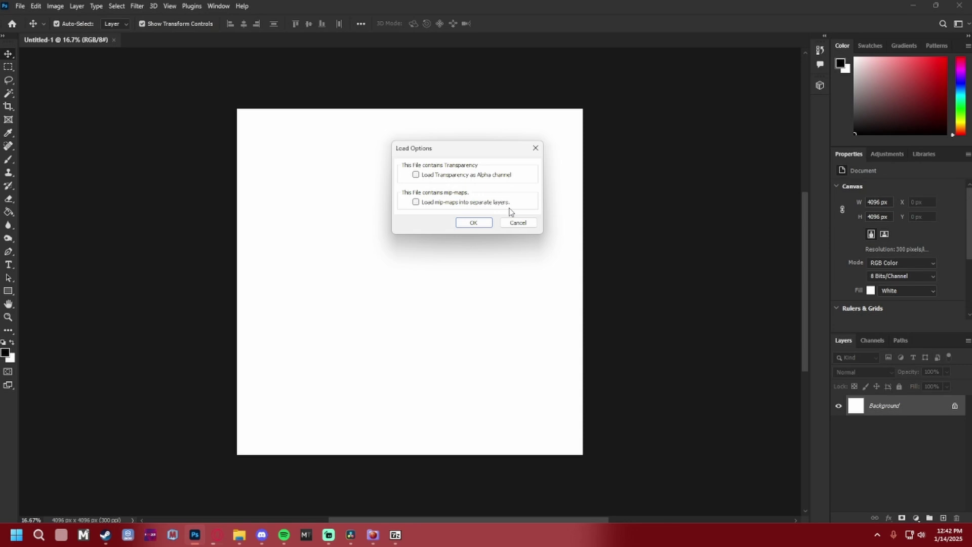
Open Redlitethebestlite.dds, close Untitled-1, and resize the image to 4096 × 4096 pixels
click(484, 223)
click(114, 40)
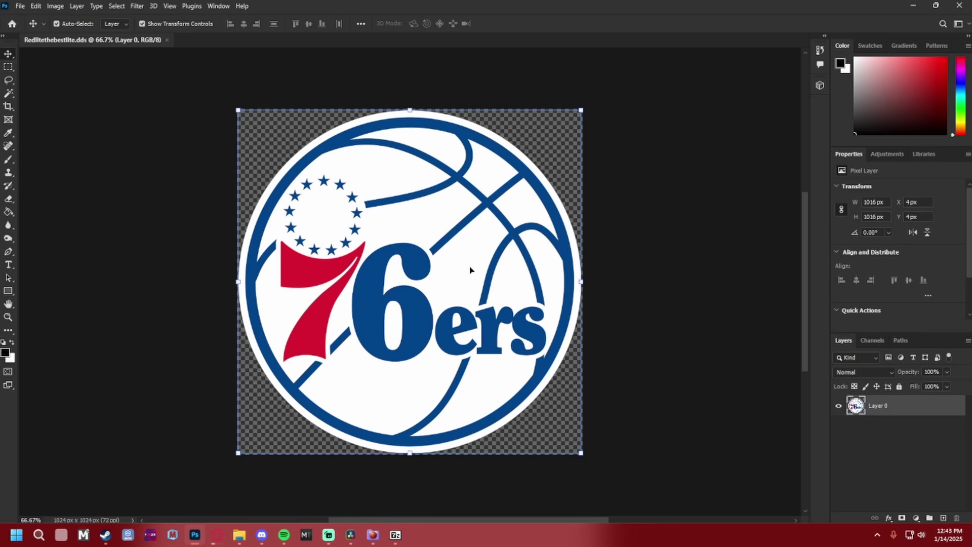
click(54, 6)
click(72, 83)
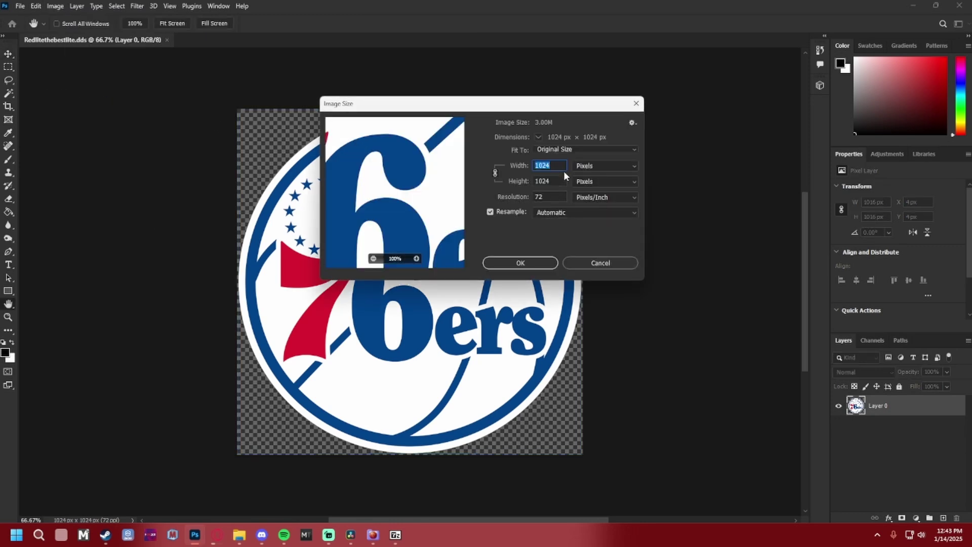
text(4096)
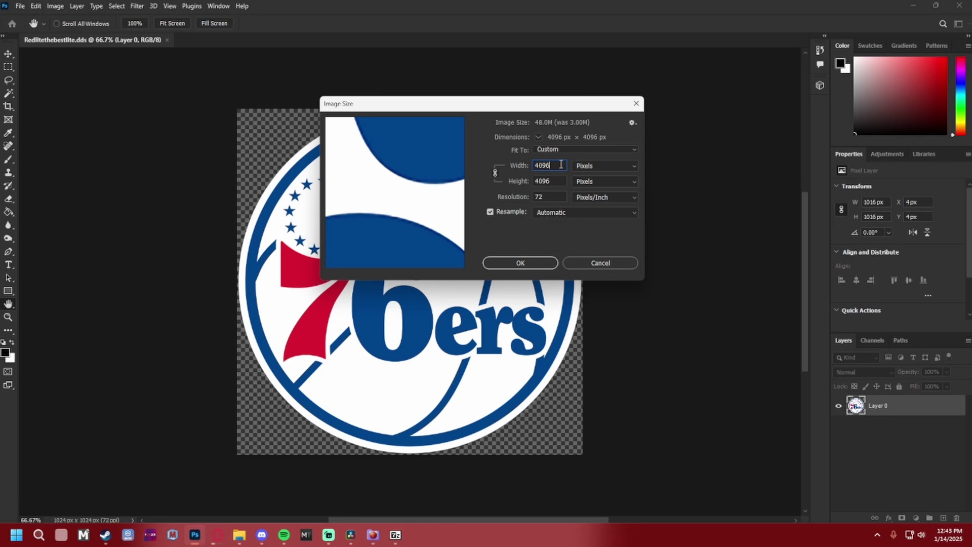
click(536, 265)
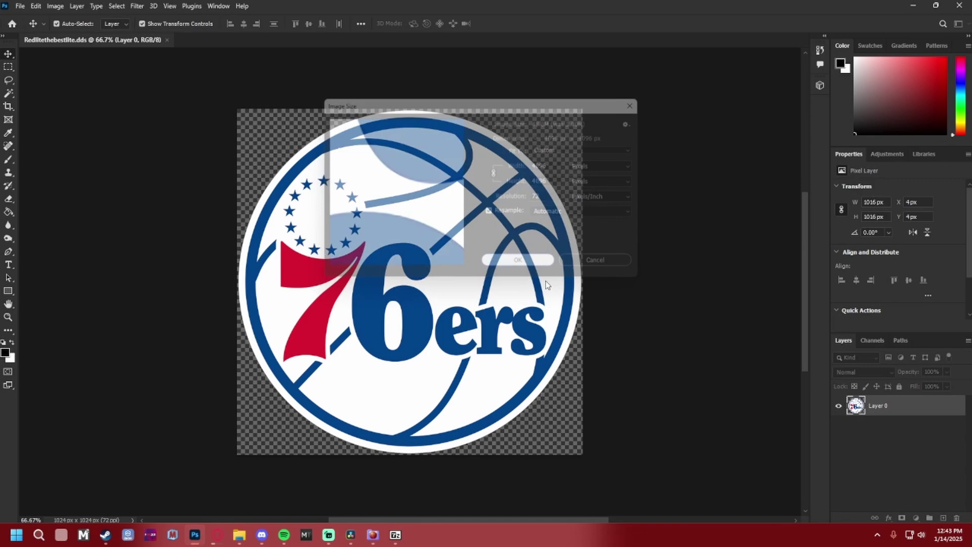
key(ctrl+0)
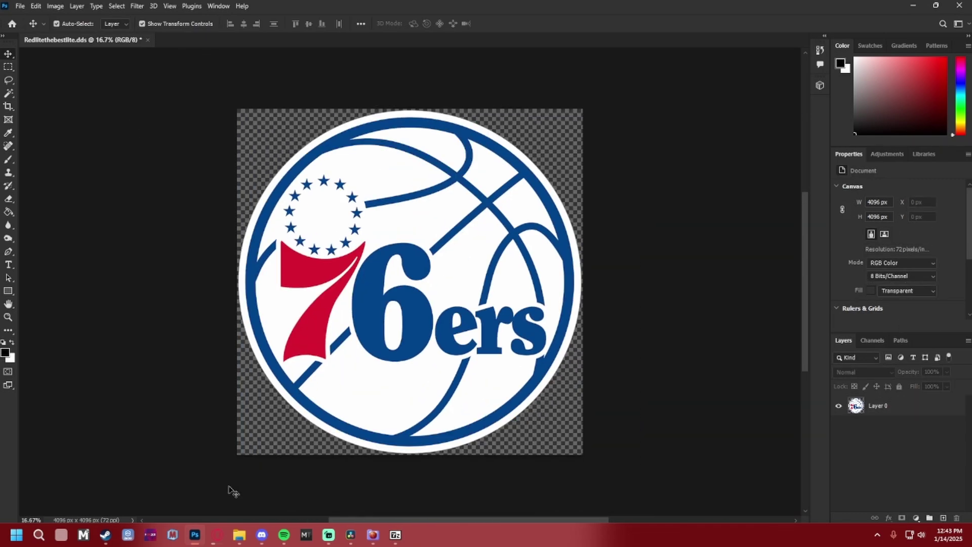
Search Google Images for 'ea sports logo', filtered to large images
click(217, 535)
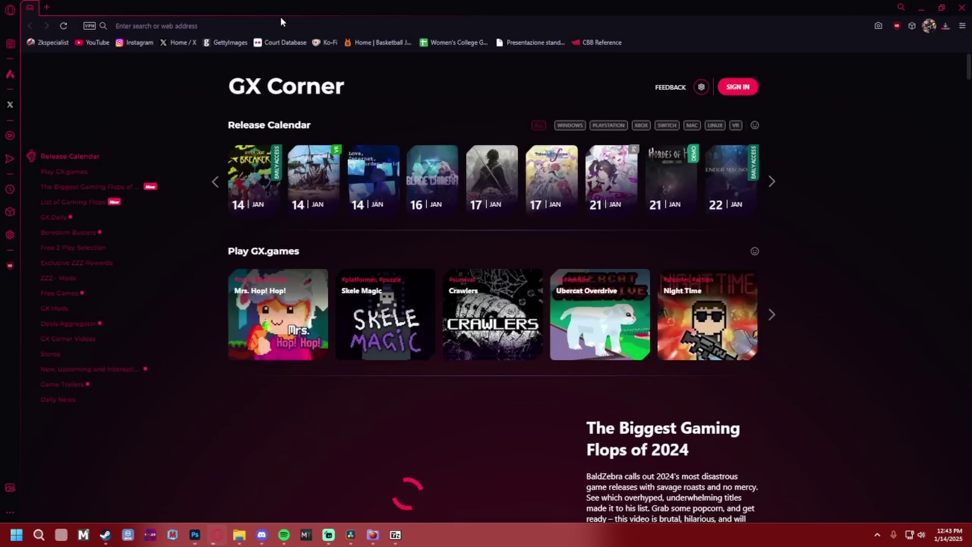
click(282, 24)
text(ea sports logo)
key(Return)
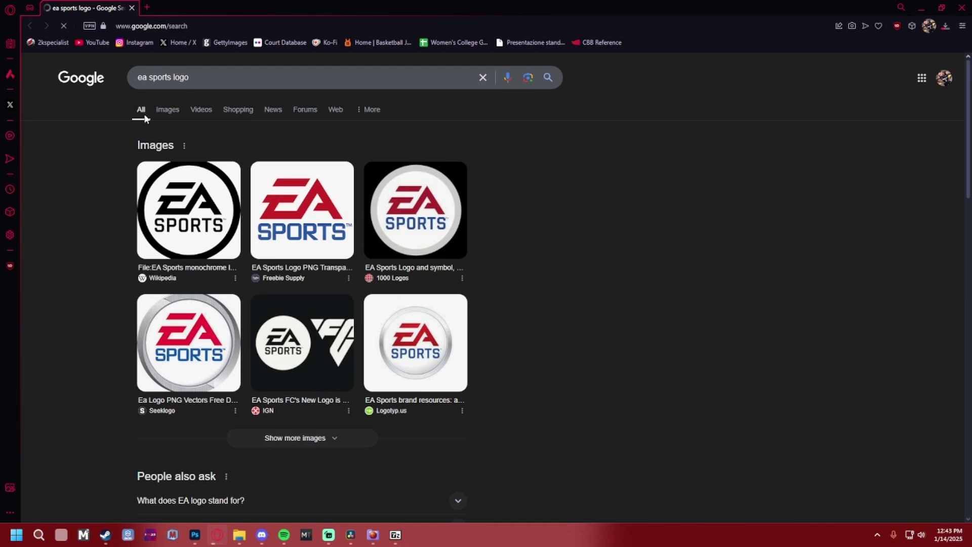
click(163, 118)
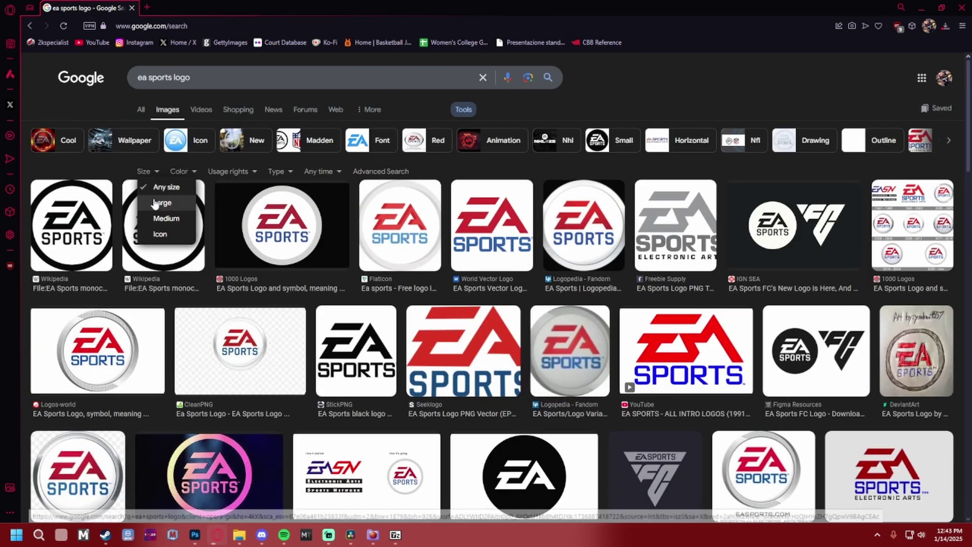
click(155, 203)
Save the full-size EA Sports monochrome logo from Wikipedia into Downloads
click(89, 211)
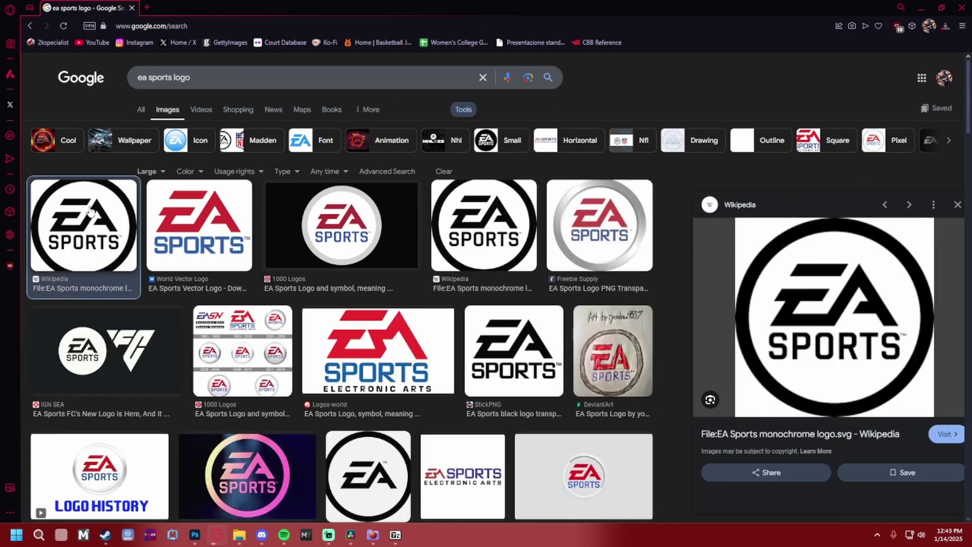
right_click(805, 295)
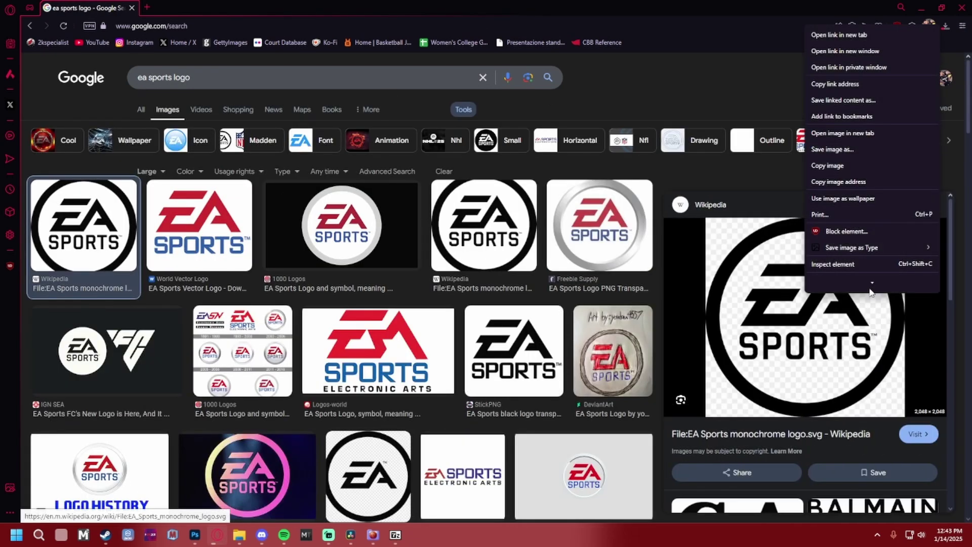
click(841, 136)
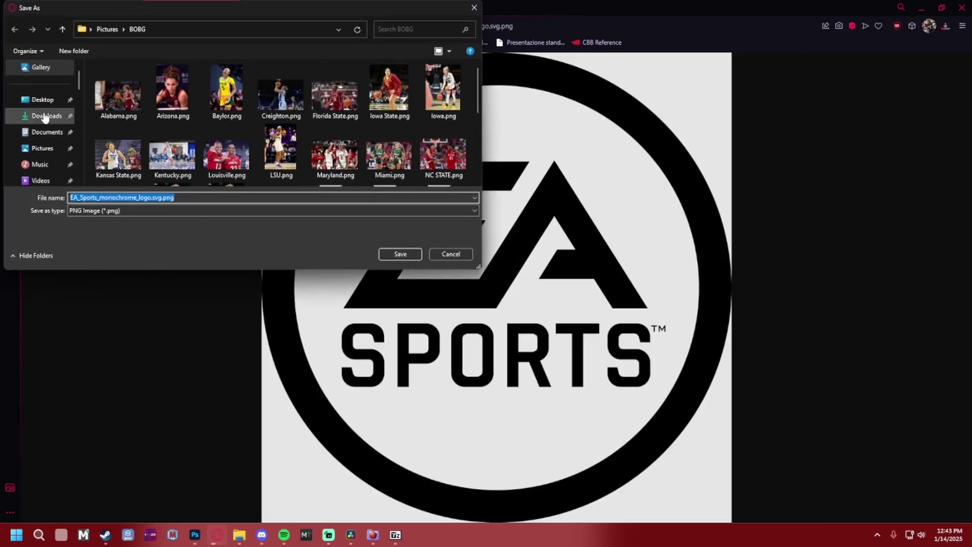
click(396, 252)
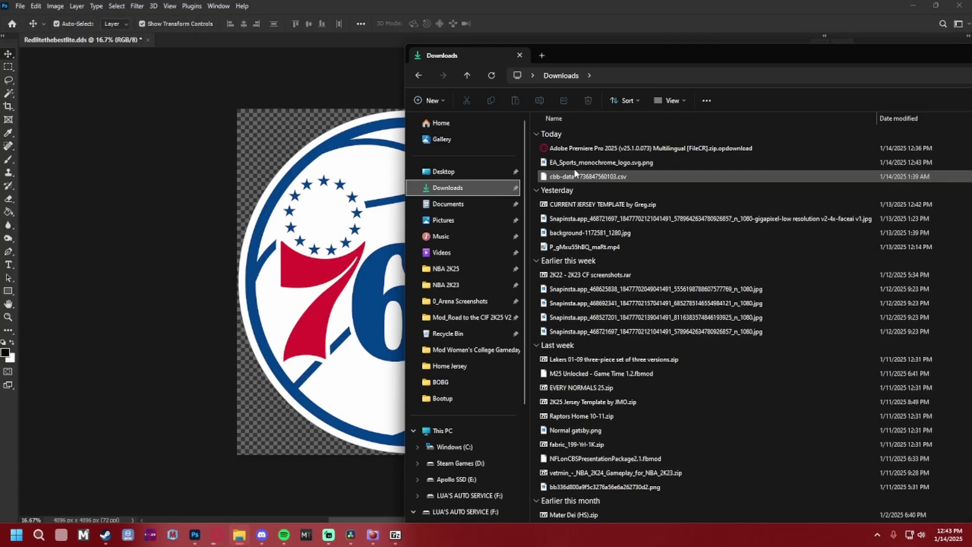
click(583, 162)
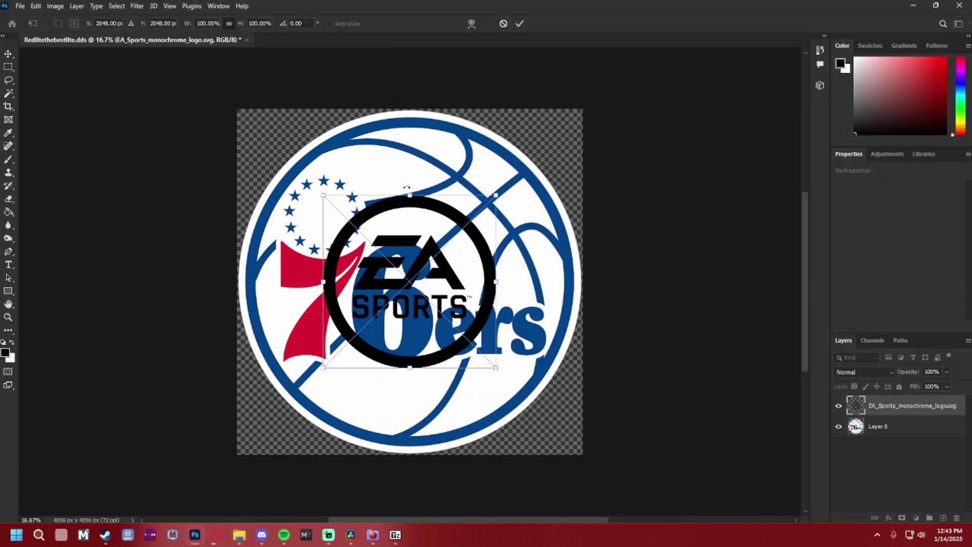
Place EA_Sports_monochrome_logo.svg.png over the 76ers texture, scale it to fill the canvas, and hide Layer 0
drag(445, 206, 542, 108)
drag(410, 371, 420, 458)
key(Return)
scroll(694, 358, down, 5)
scroll(655, 387, up, 5)
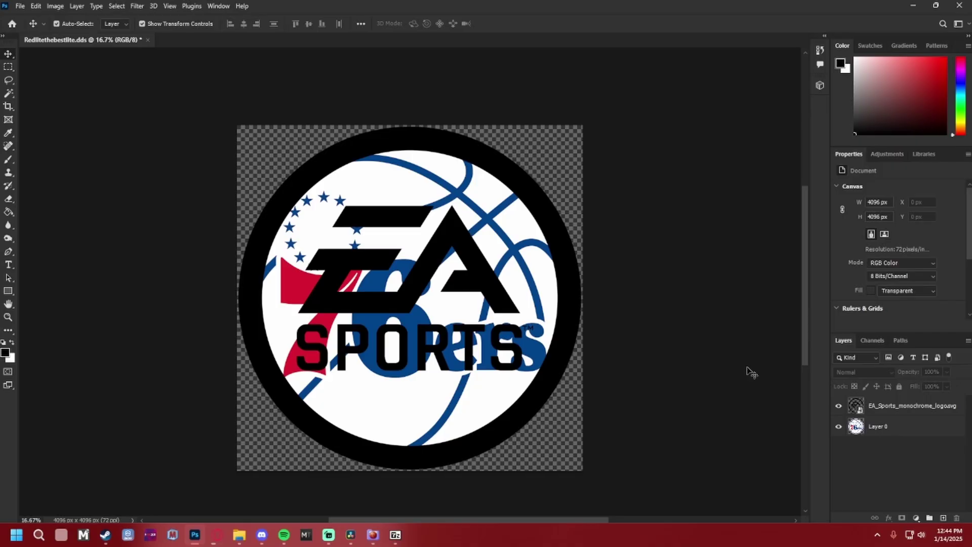
click(838, 426)
Add a new Layer 1 and Paint Bucket fill it solid black across the whole canvas
click(891, 427)
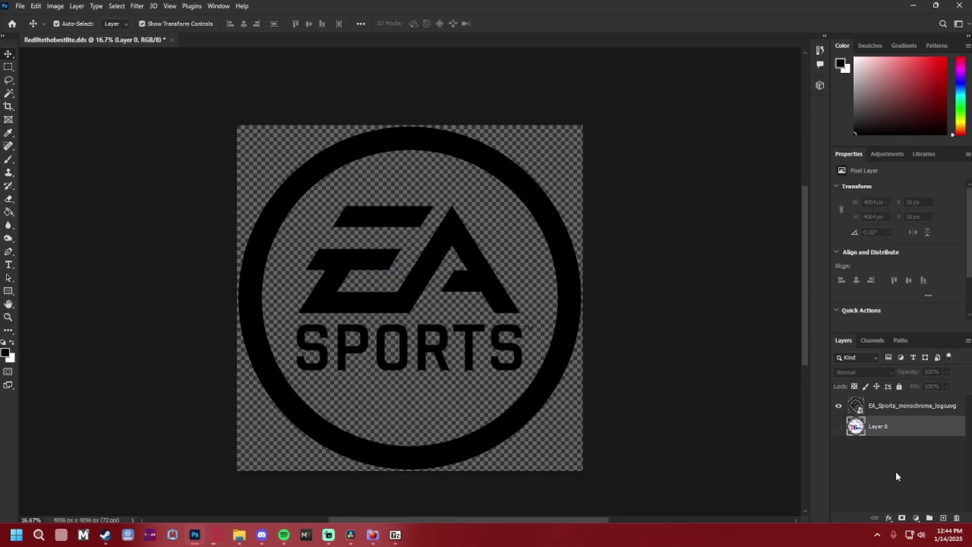
click(943, 518)
key(g)
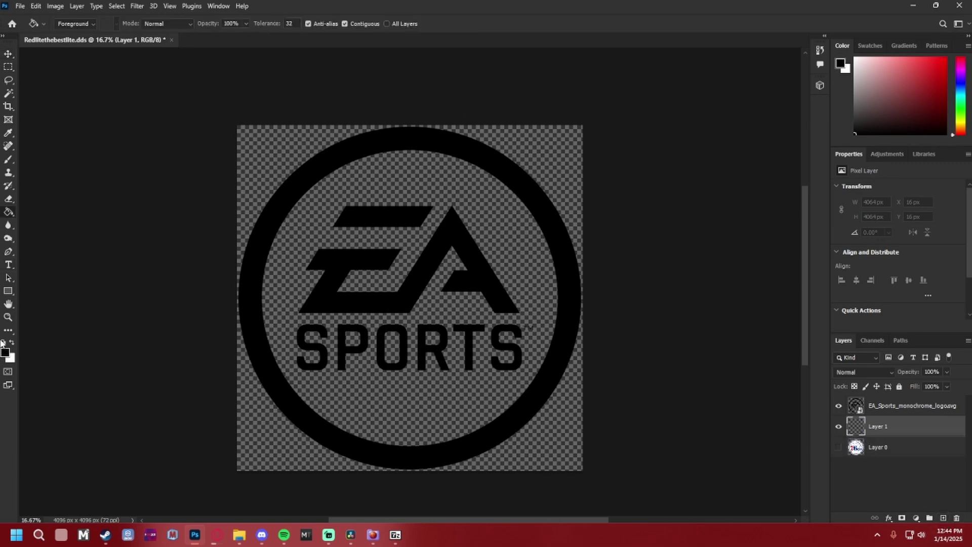
right_click(9, 217)
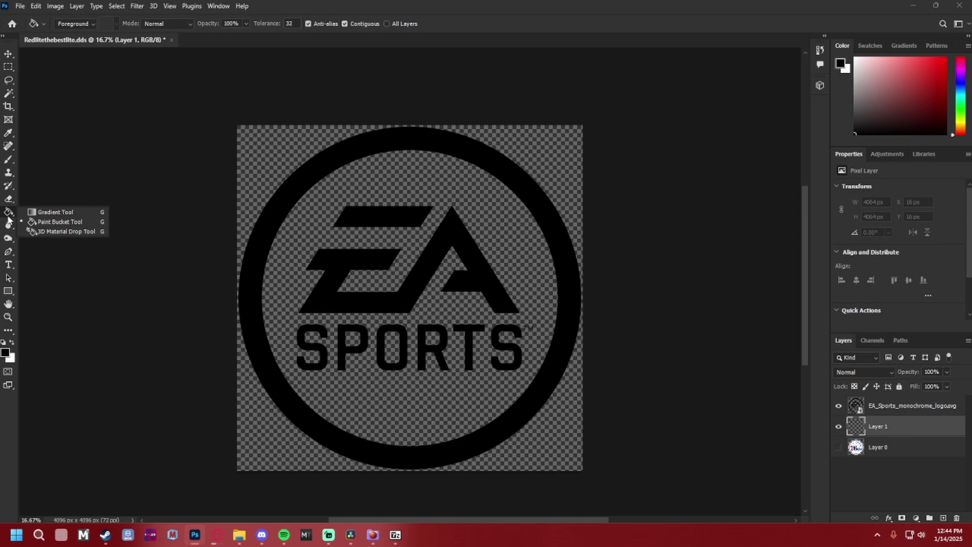
click(35, 210)
right_click(10, 219)
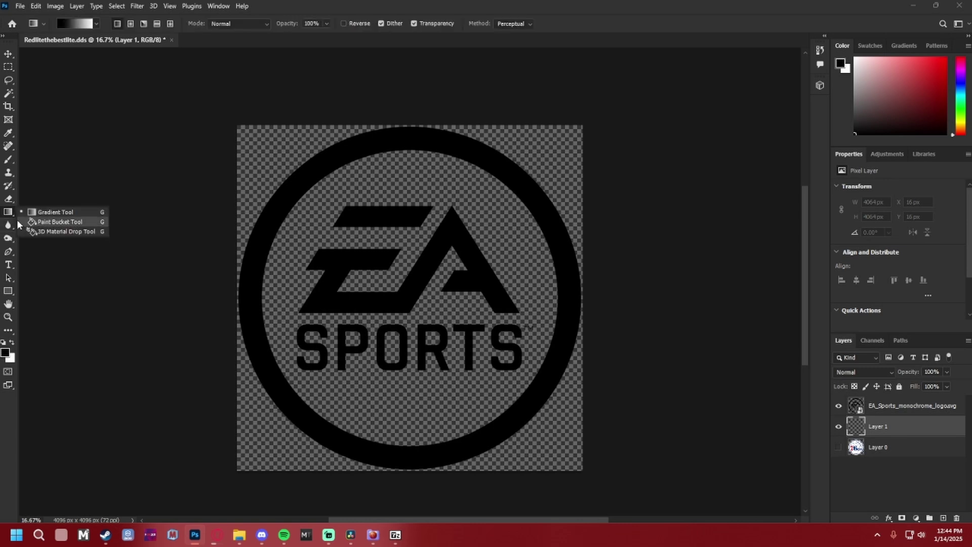
click(49, 223)
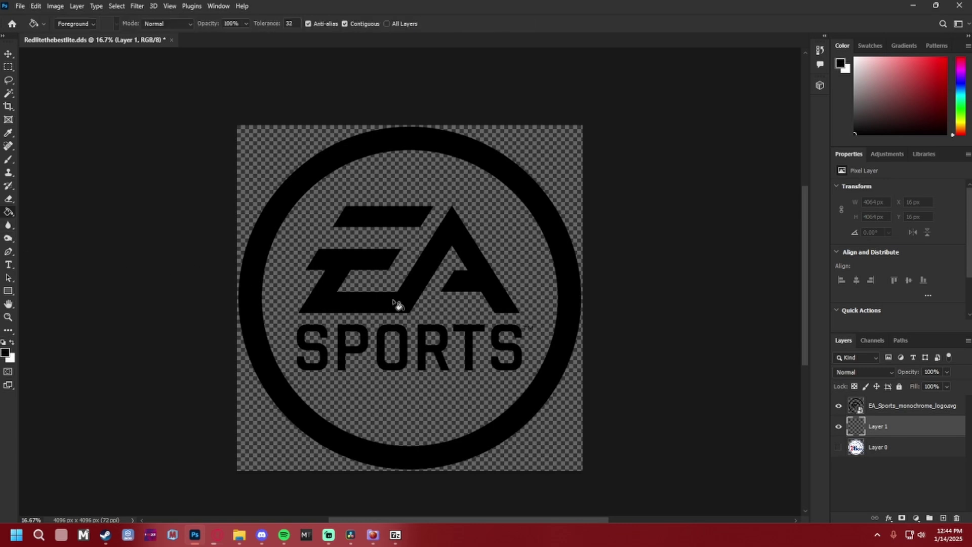
click(471, 345)
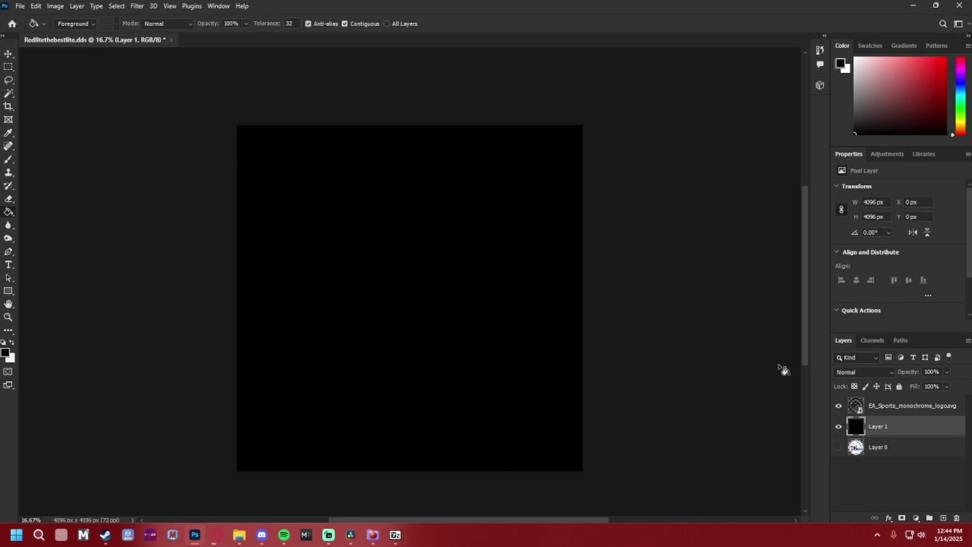
scroll(784, 372, down, 1)
Load the EA Sports logo layer's shape as a selection
click(853, 405)
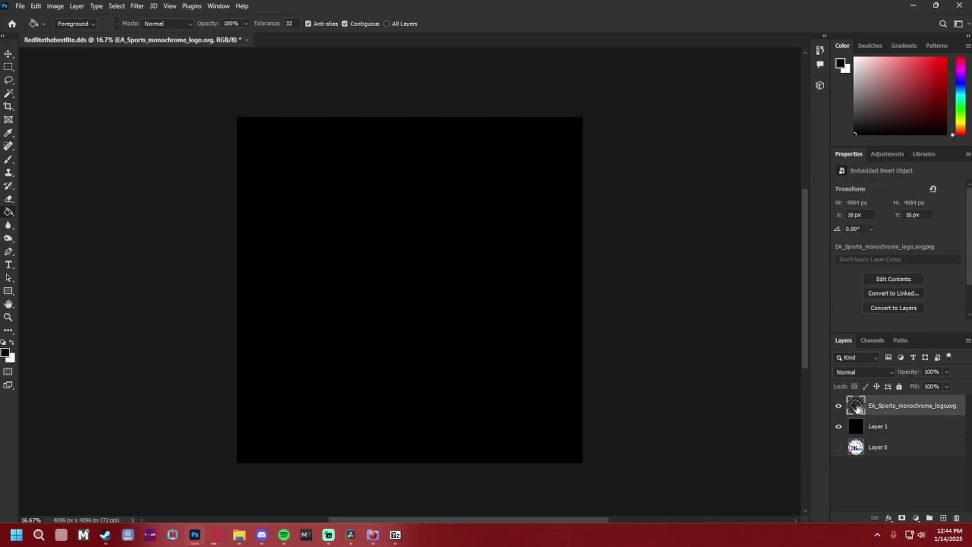
ctrl+click(857, 408)
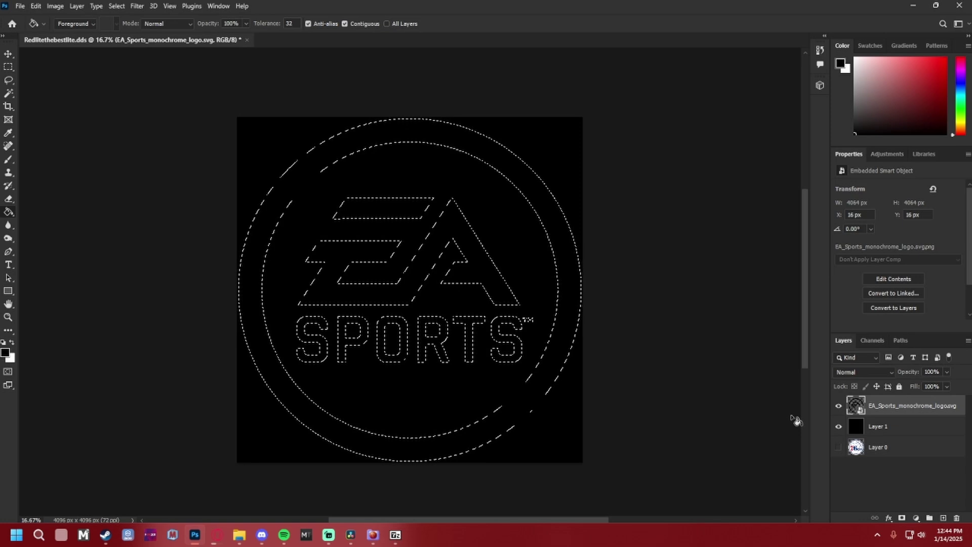
key(z)
key(v)
key(ctrl+d)
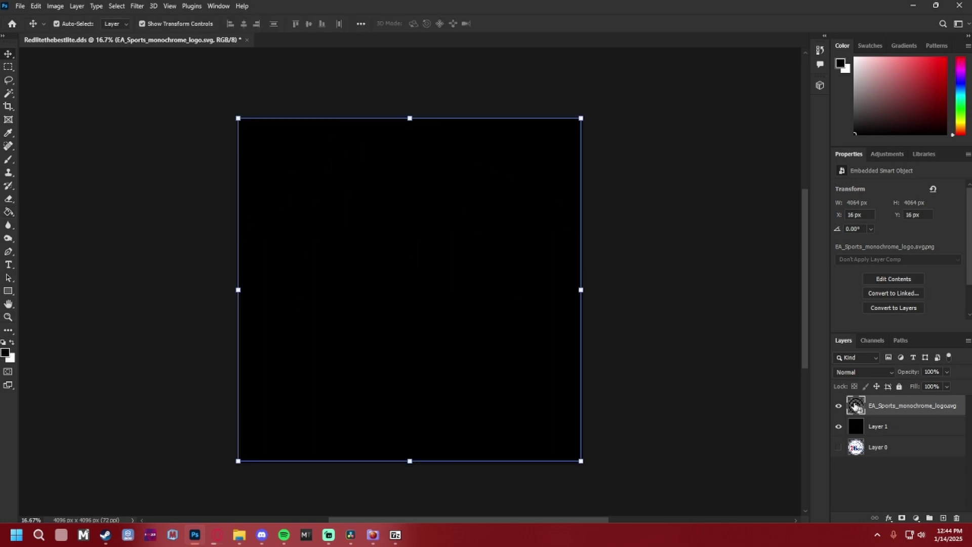
key(ctrl)
ctrl+click(855, 407)
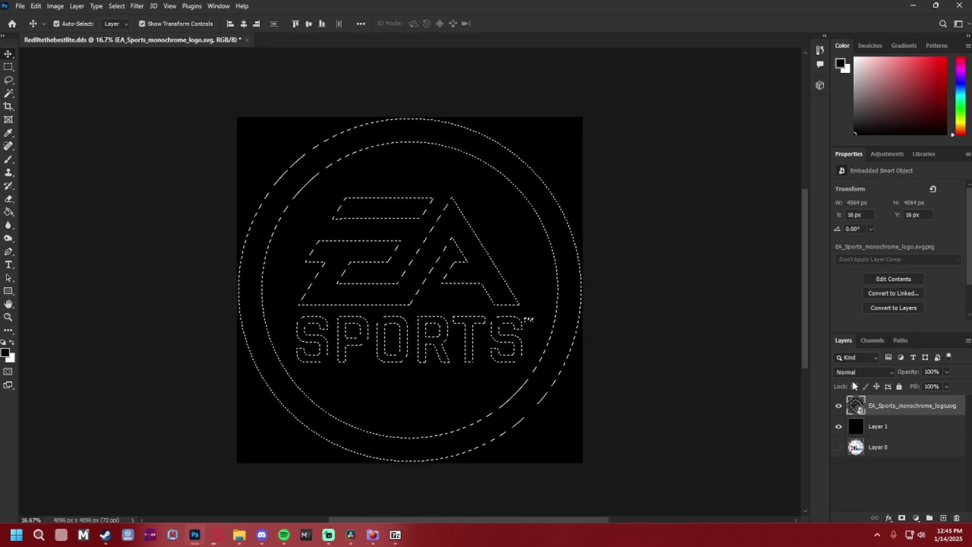
Save the logo selection as a new Alpha 1 channel and check its mask
click(873, 340)
click(844, 341)
click(859, 341)
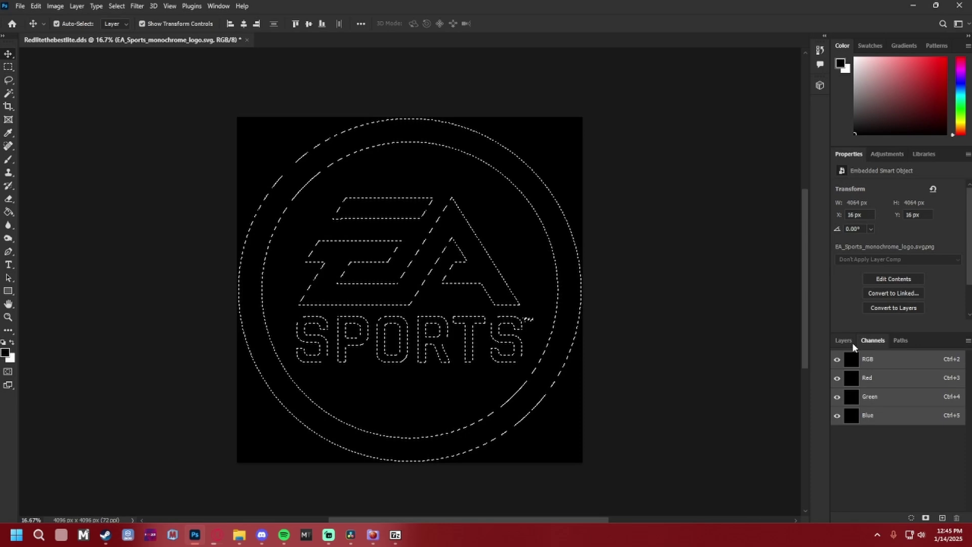
click(926, 519)
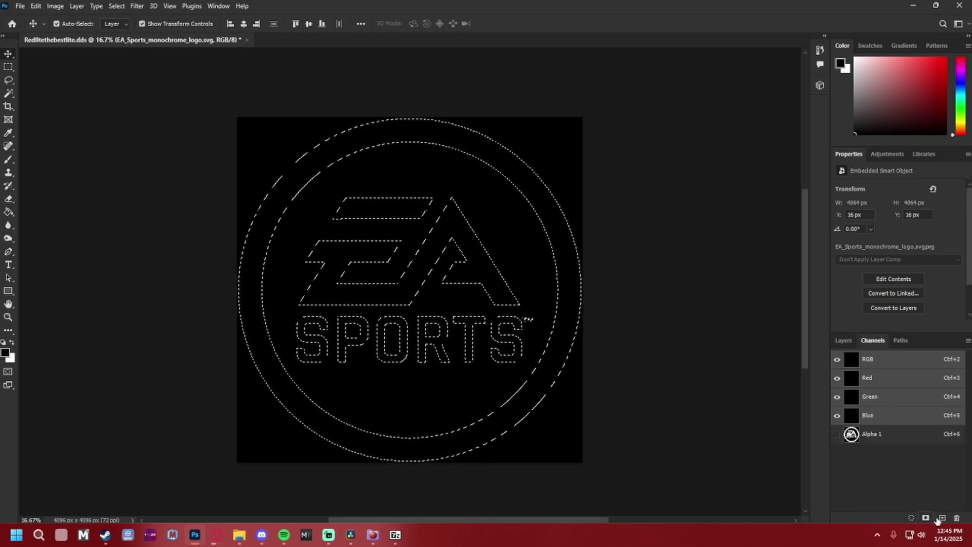
click(839, 435)
click(839, 435)
click(838, 435)
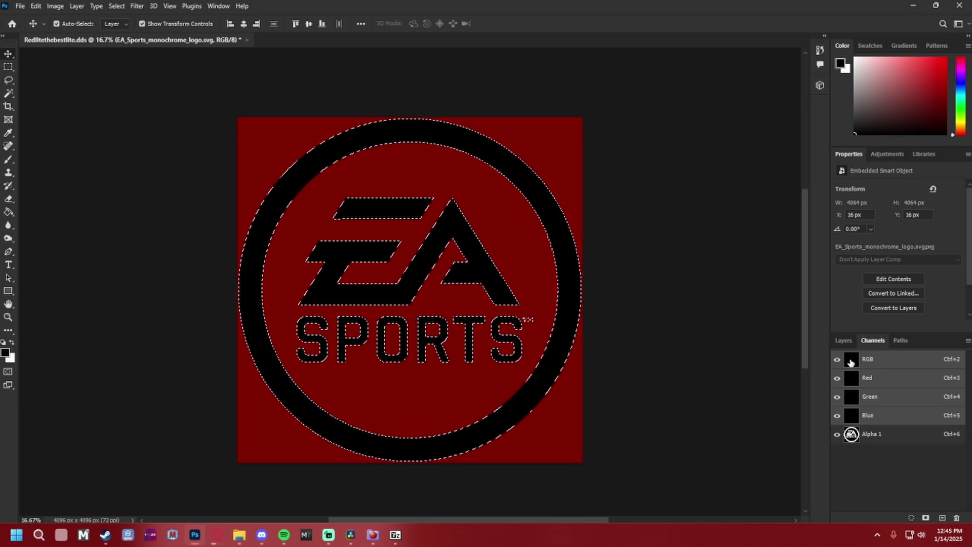
click(844, 341)
Save a copy of the texture as Redlitethebestlite.dds in the Videos folder
click(20, 7)
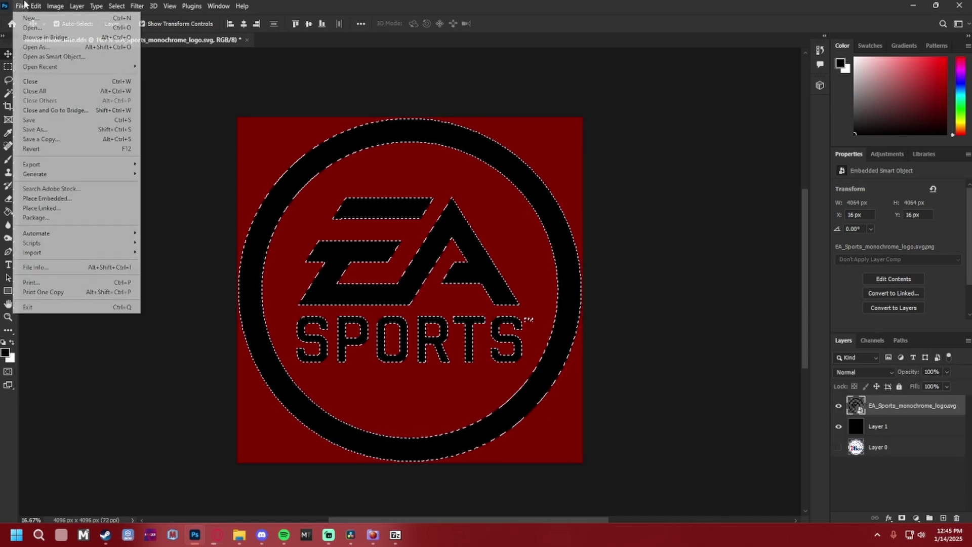
click(66, 139)
click(42, 148)
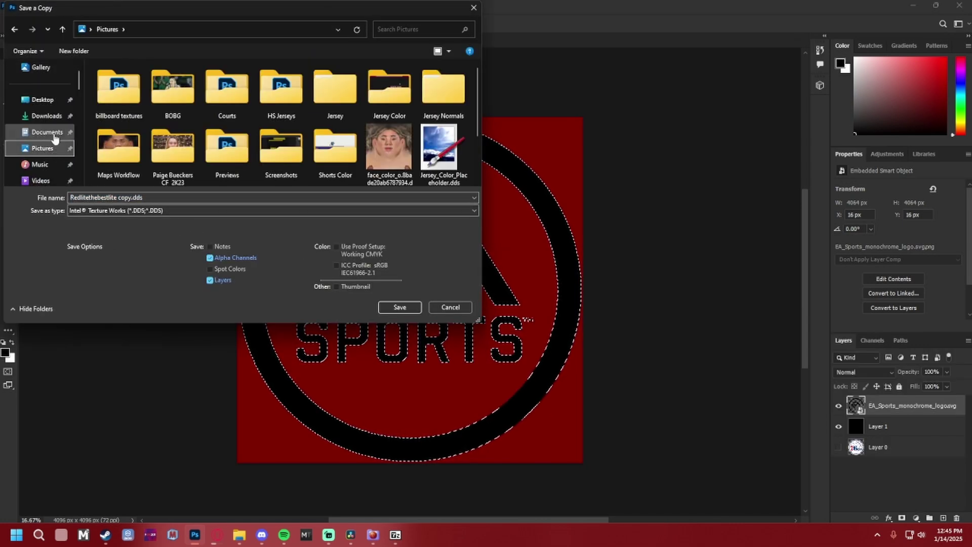
click(136, 198)
click(131, 198)
key(BackSpace)
key(BackSpace)
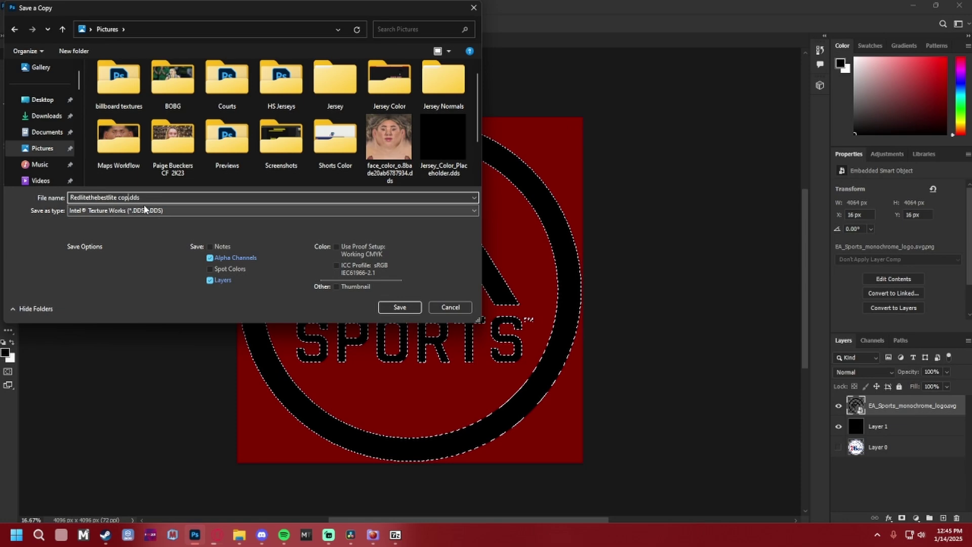
key(BackSpace)
key(BackSpace)
key(BackSpace)
key(BackSpace)
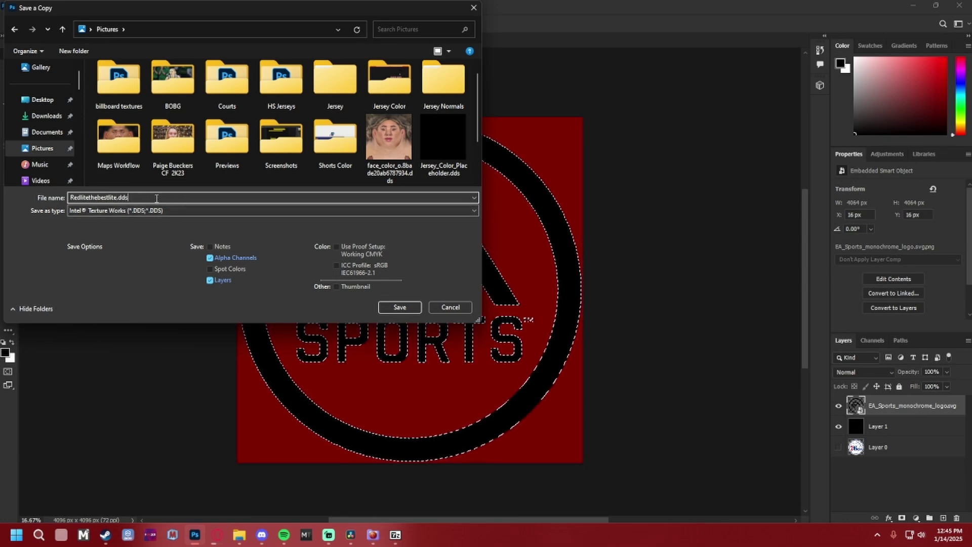
click(38, 180)
click(400, 308)
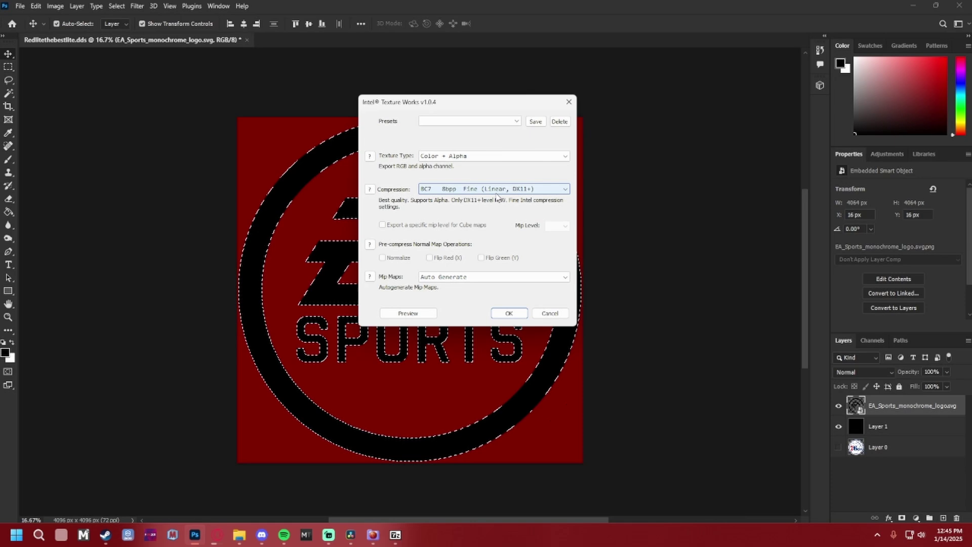
Export the DDS as BC7 with auto-generated mip maps
click(441, 277)
click(446, 285)
click(508, 314)
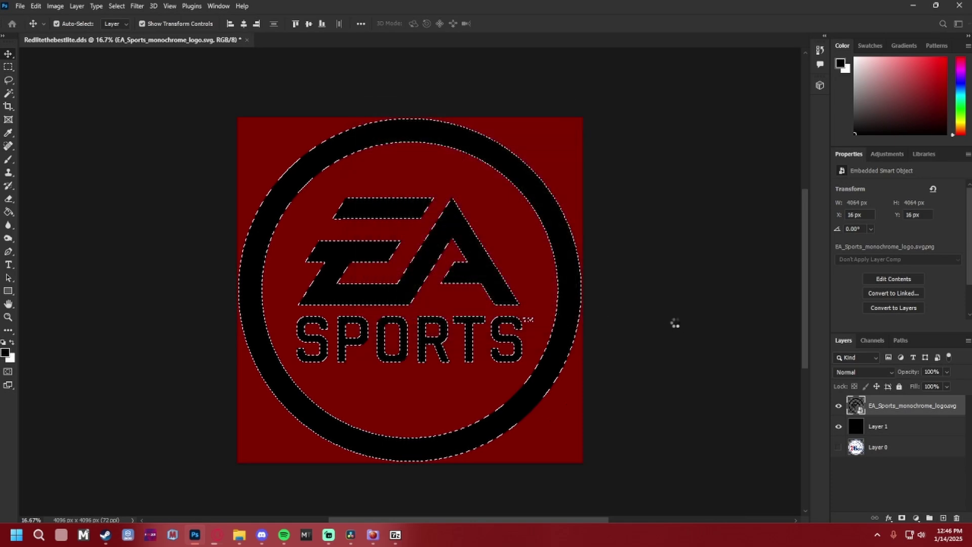
key(alt+Tab)
Add Redlitethebestlite.dds from Videos into the logo000.iff archive in 7-Zip, then close 7-Zip
click(446, 252)
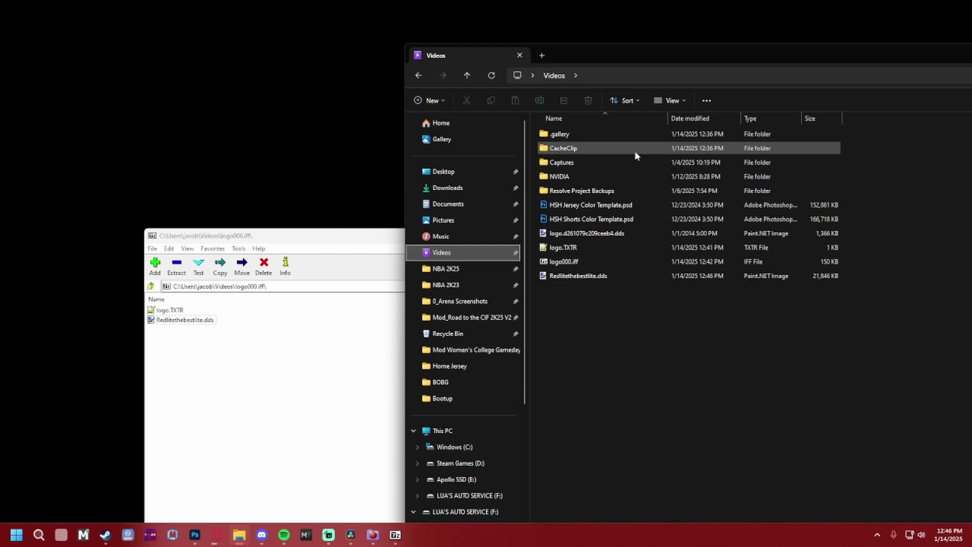
drag(348, 236, 265, 188)
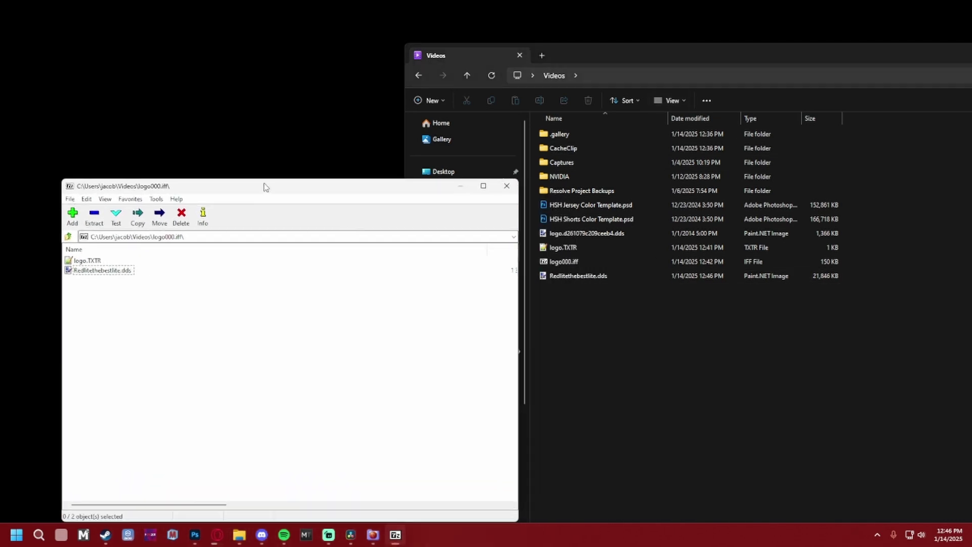
drag(591, 275, 476, 324)
click(455, 302)
drag(222, 188, 228, 161)
click(509, 152)
Copy the updated logo000.iff into the NBA 2K23 Mods Test folder
click(697, 275)
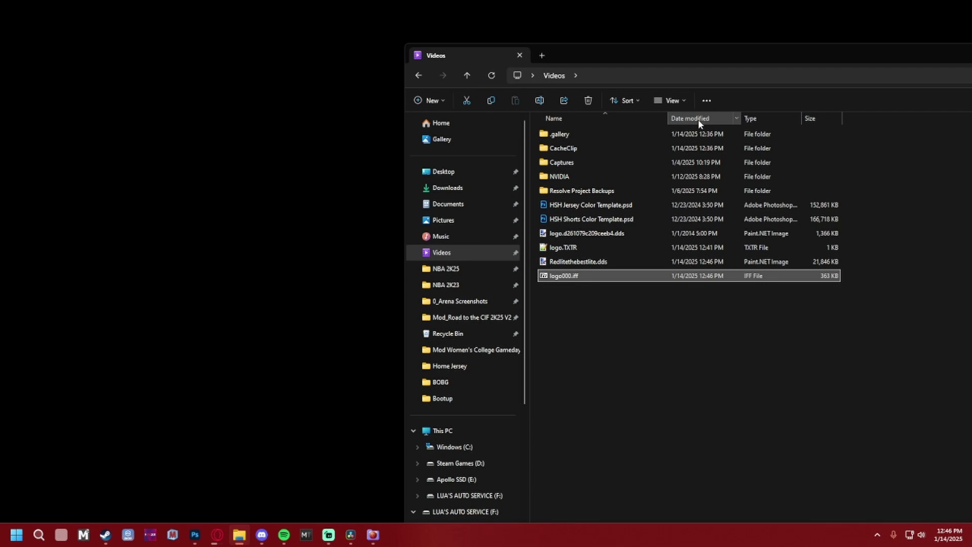
drag(658, 55, 572, 45)
right_click(506, 265)
click(521, 281)
middle_click(360, 273)
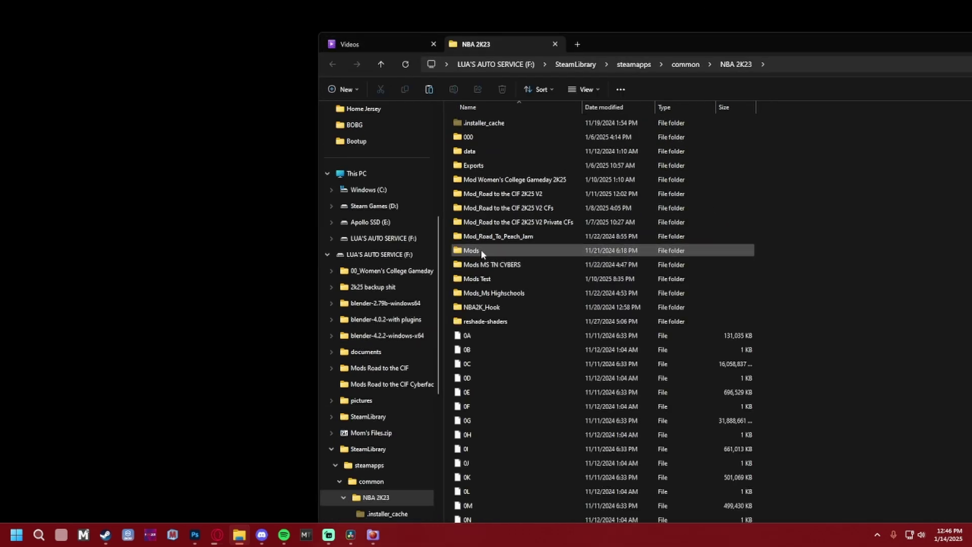
double_click(477, 279)
key(ctrl+v)
drag(753, 52, 587, 34)
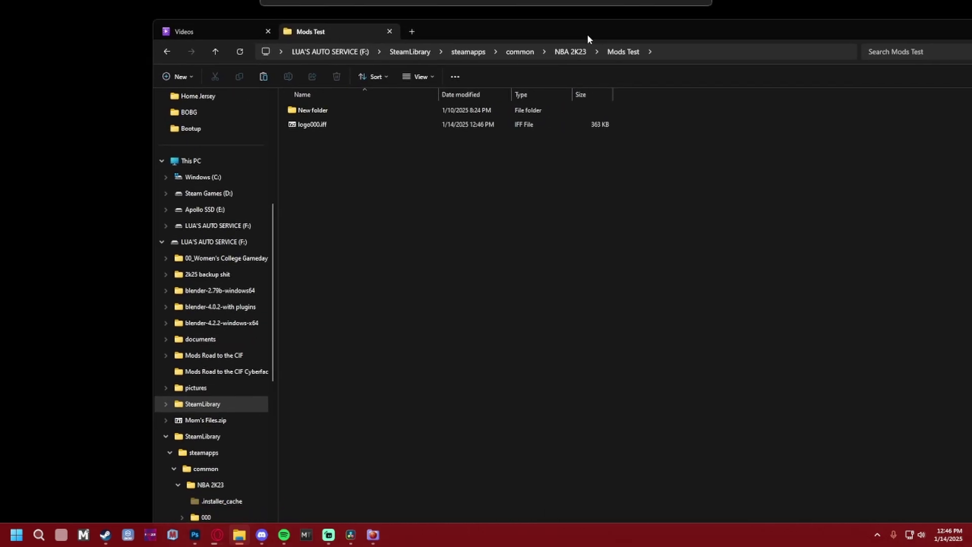